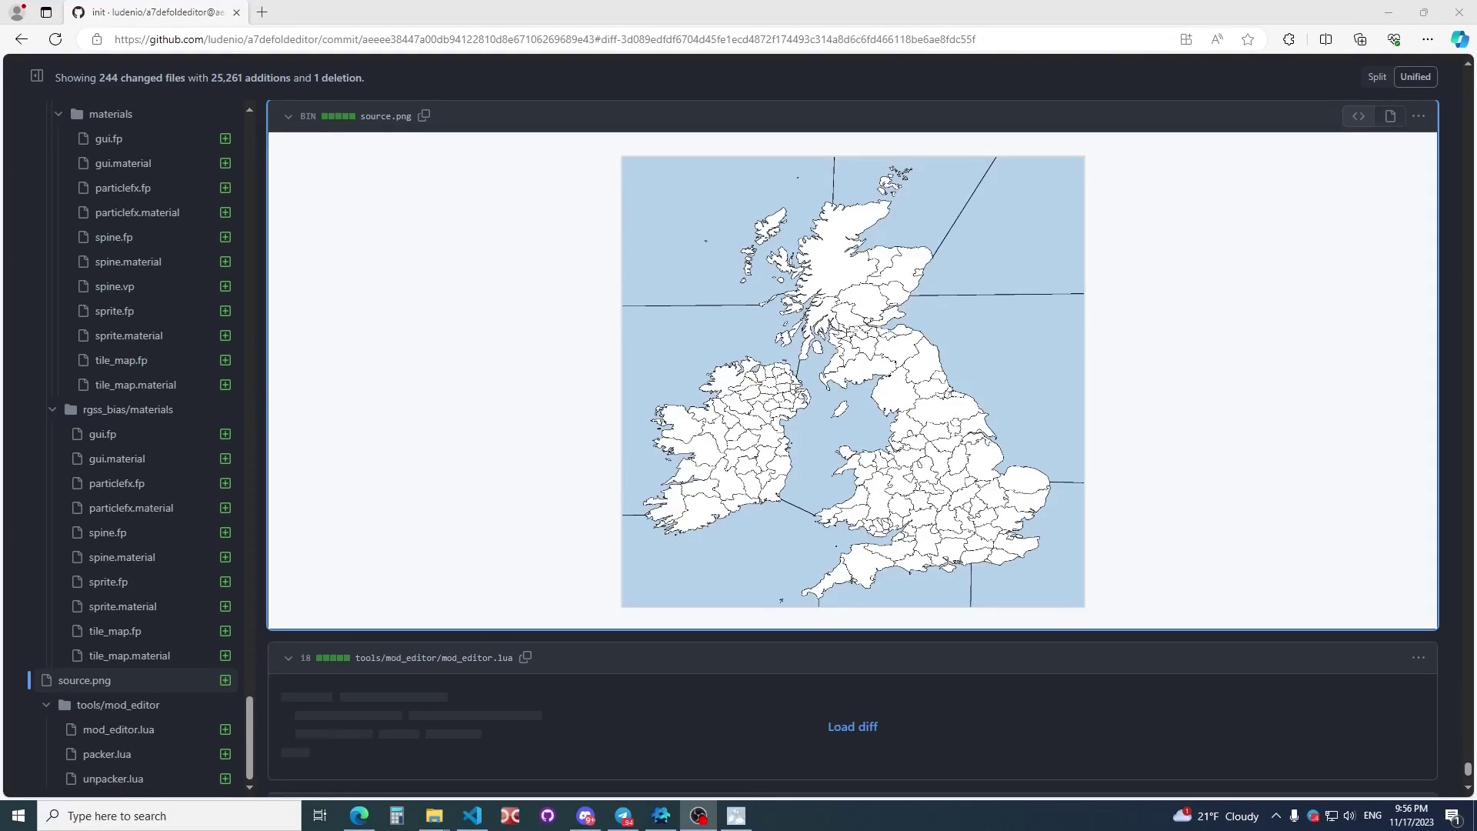
# - Copy the source.png map image from the browser and create a new GIMP image from it, discarding the open untitled image
pyautogui.rightClick(931, 320)
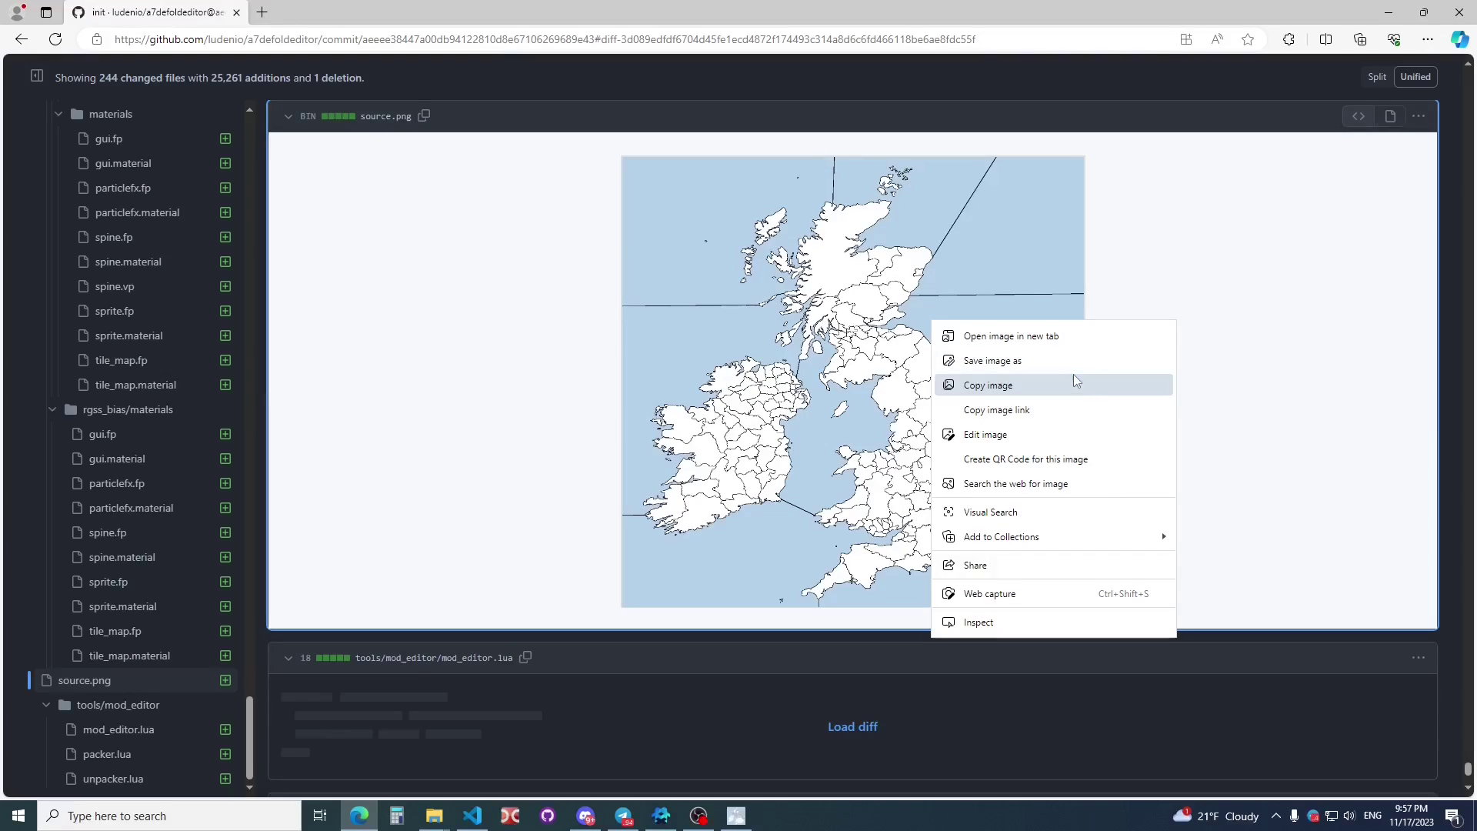
pyautogui.click(1058, 386)
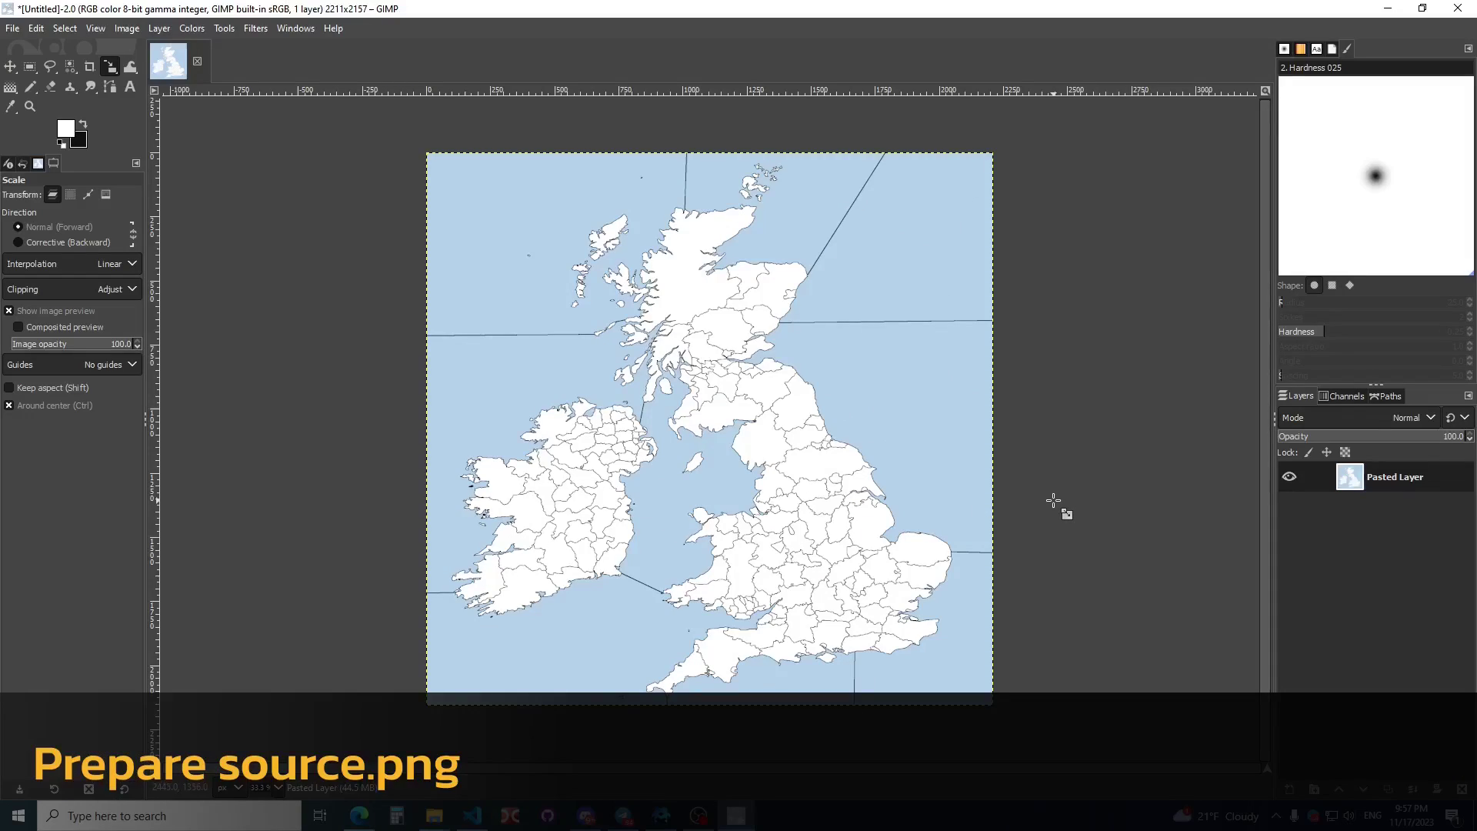
pyautogui.hotkey('ctrl', 'w')
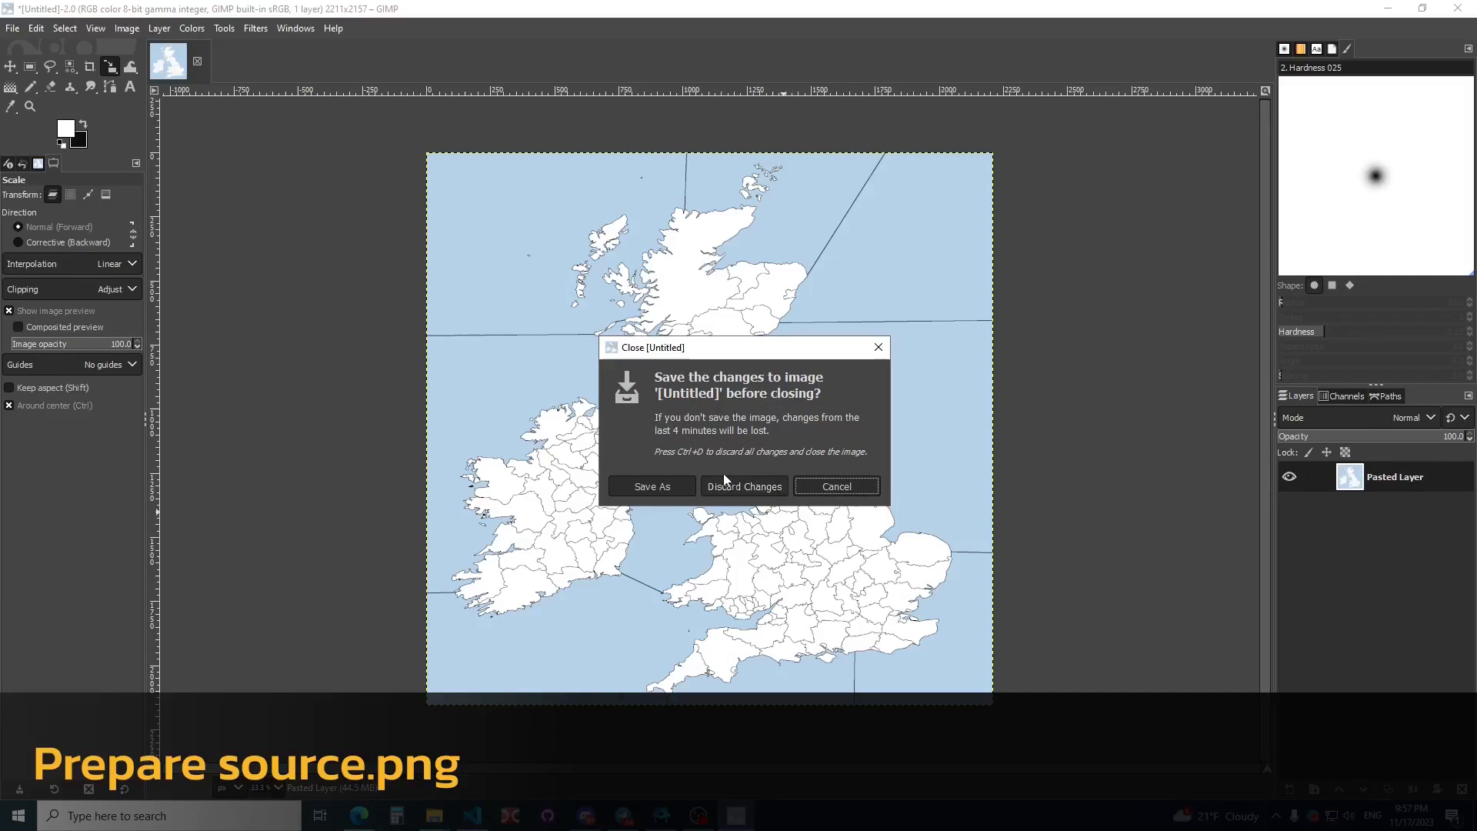
pyautogui.click(752, 485)
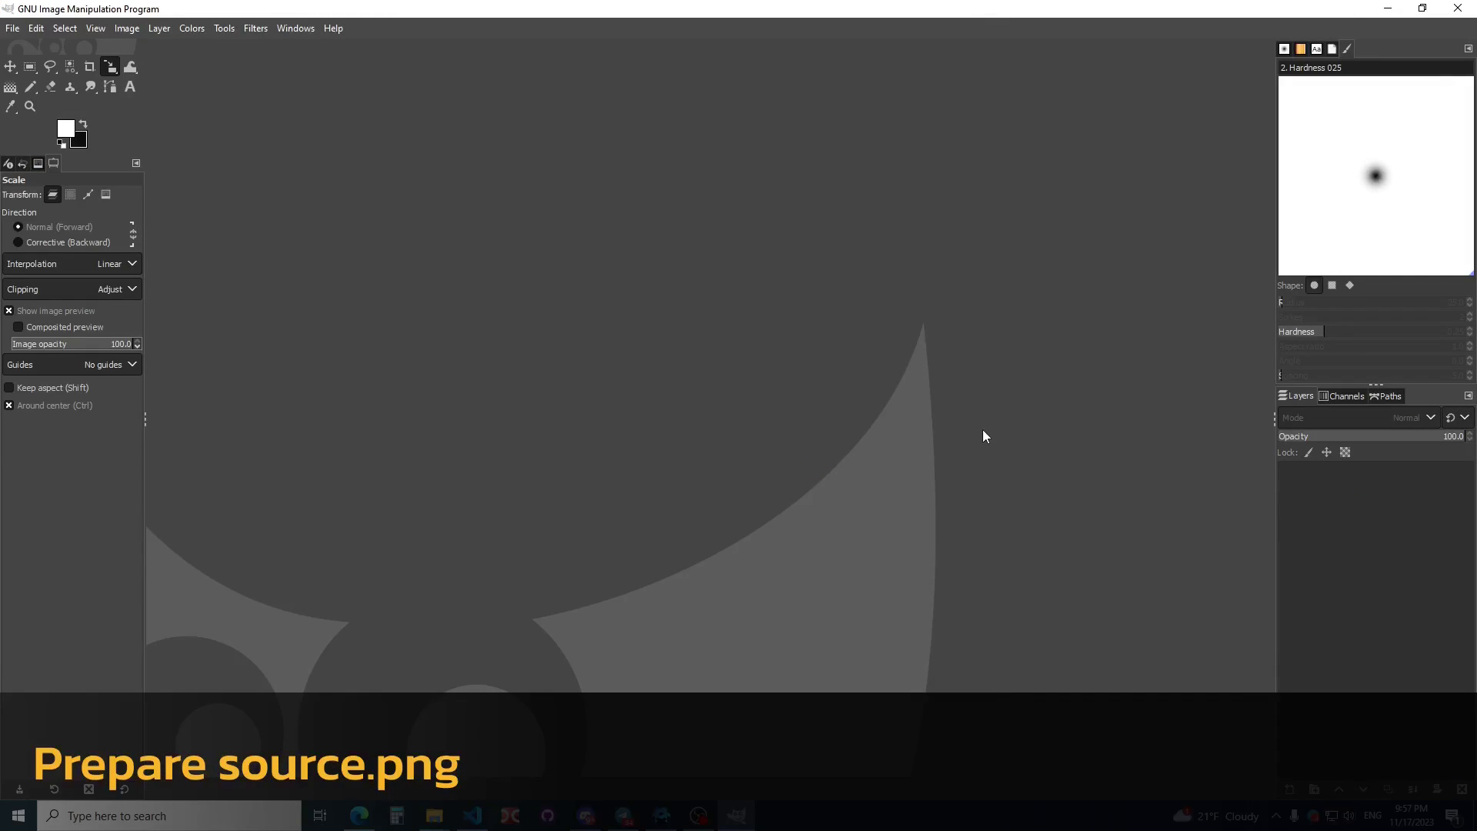
pyautogui.hotkey('ctrl', 'shift', 'v')
# - With a black Pencil of size 3, draw a wavy sea border from England's east coast headland to the image's eastern edge
pyautogui.keyDown('ctrl'); pyautogui.scroll(2, 1015, 496); pyautogui.keyUp('ctrl')
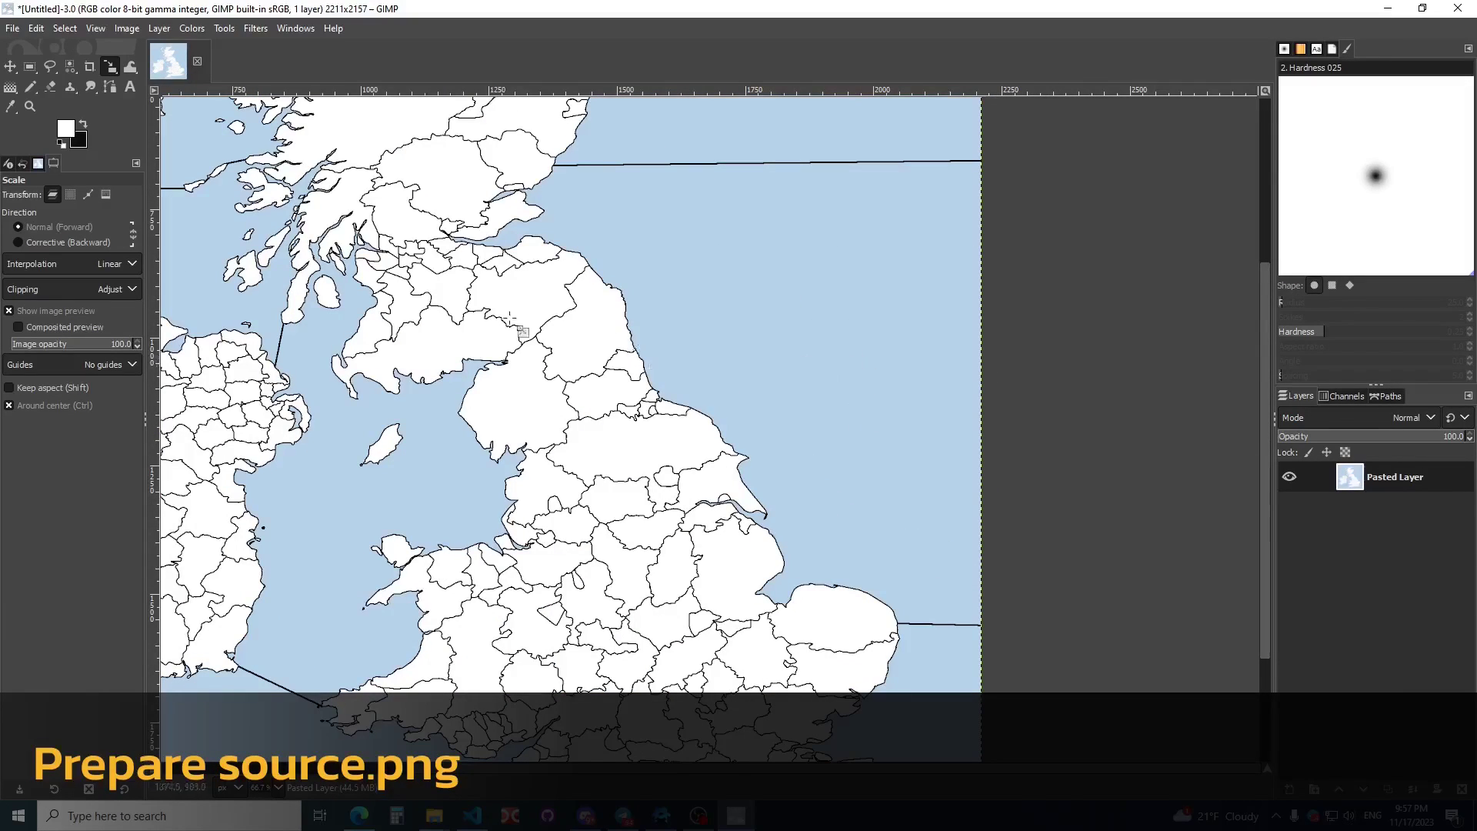
pyautogui.click(31, 89)
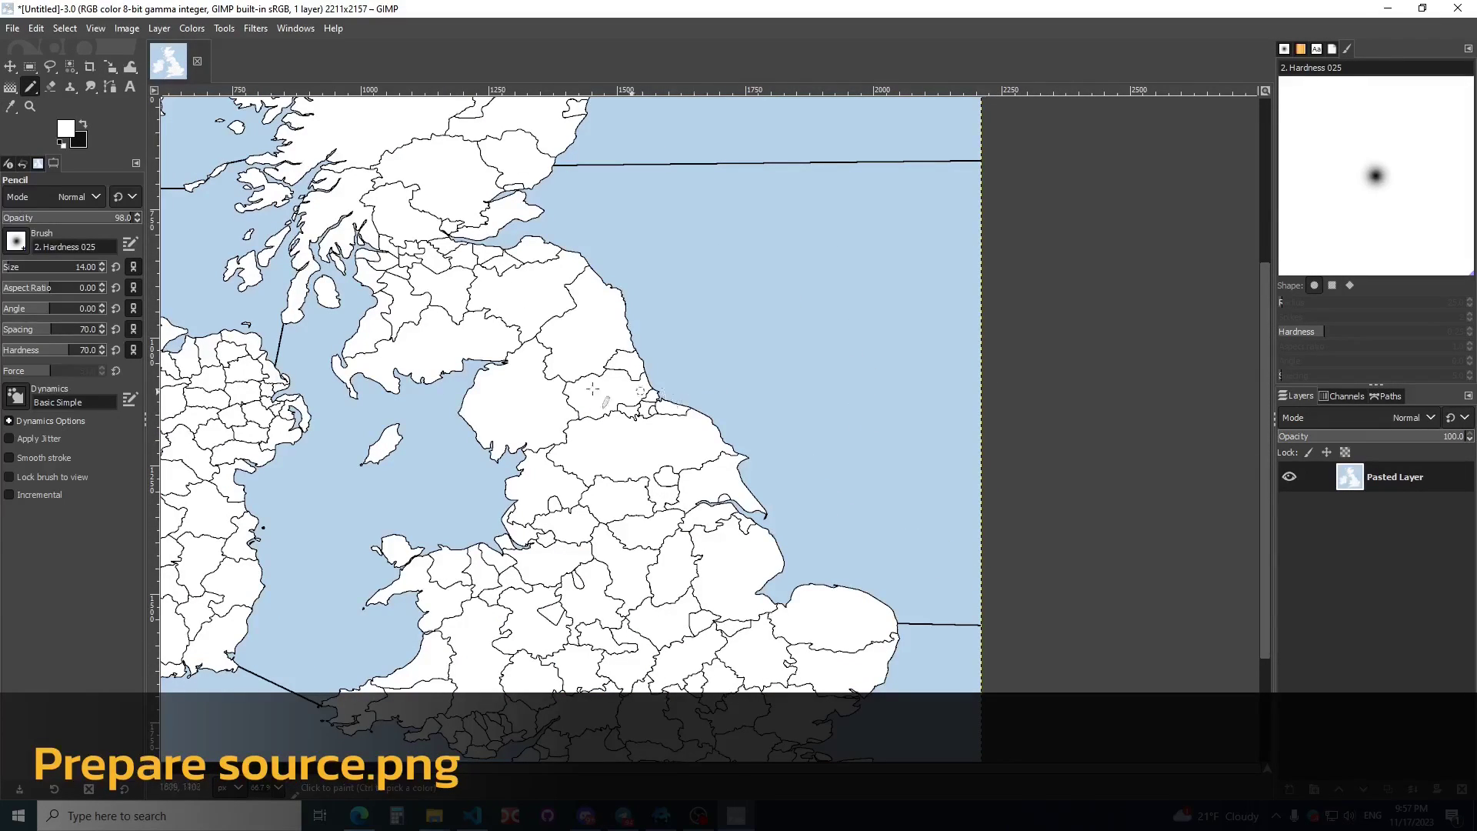
pyautogui.press('x')
pyautogui.keyDown('ctrl'); pyautogui.scroll(4, 785, 450); pyautogui.keyUp('ctrl')
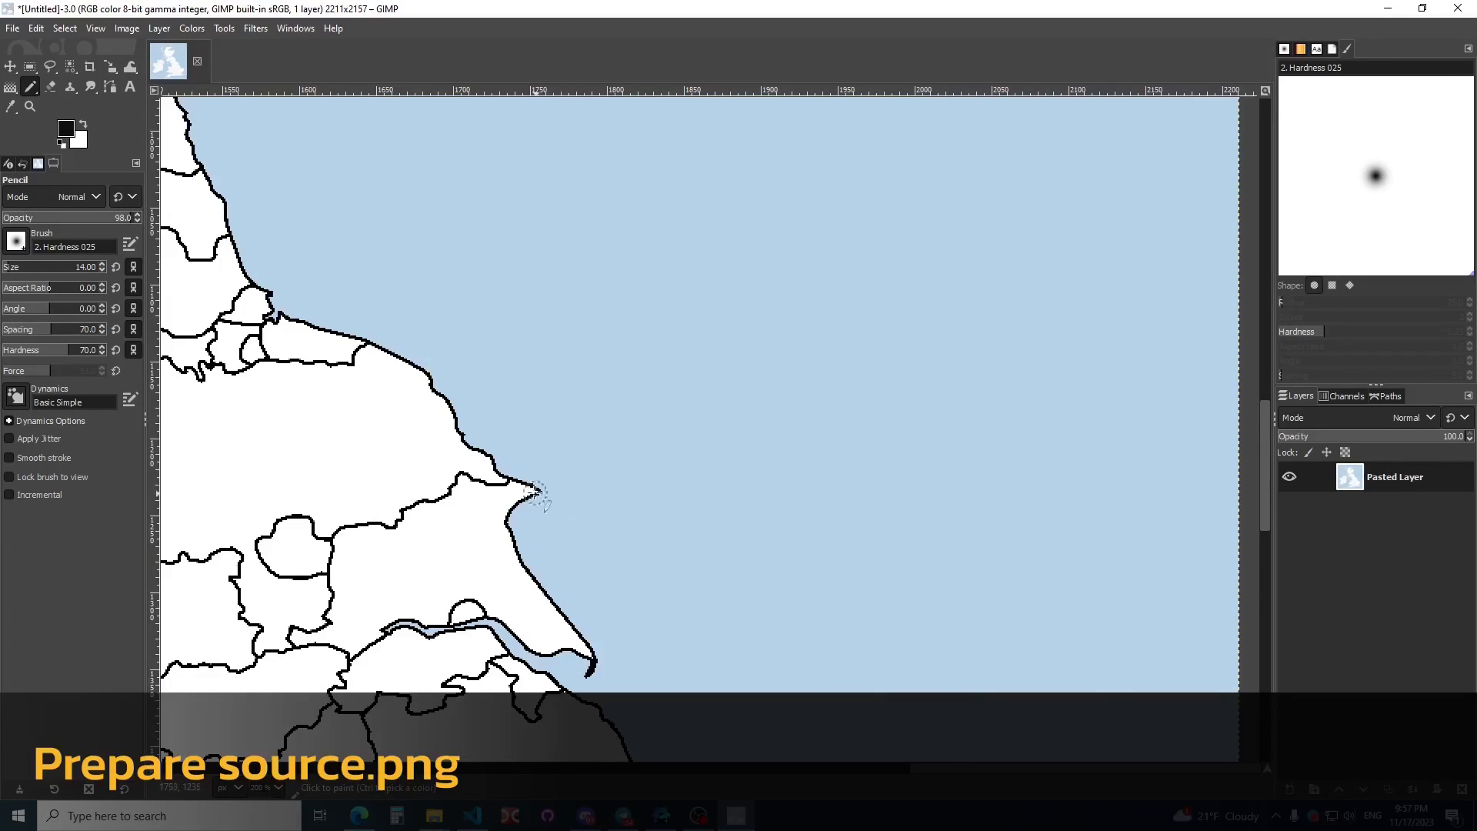
pyautogui.keyDown('ctrl'); pyautogui.scroll(-2, 544, 488); pyautogui.keyUp('ctrl')
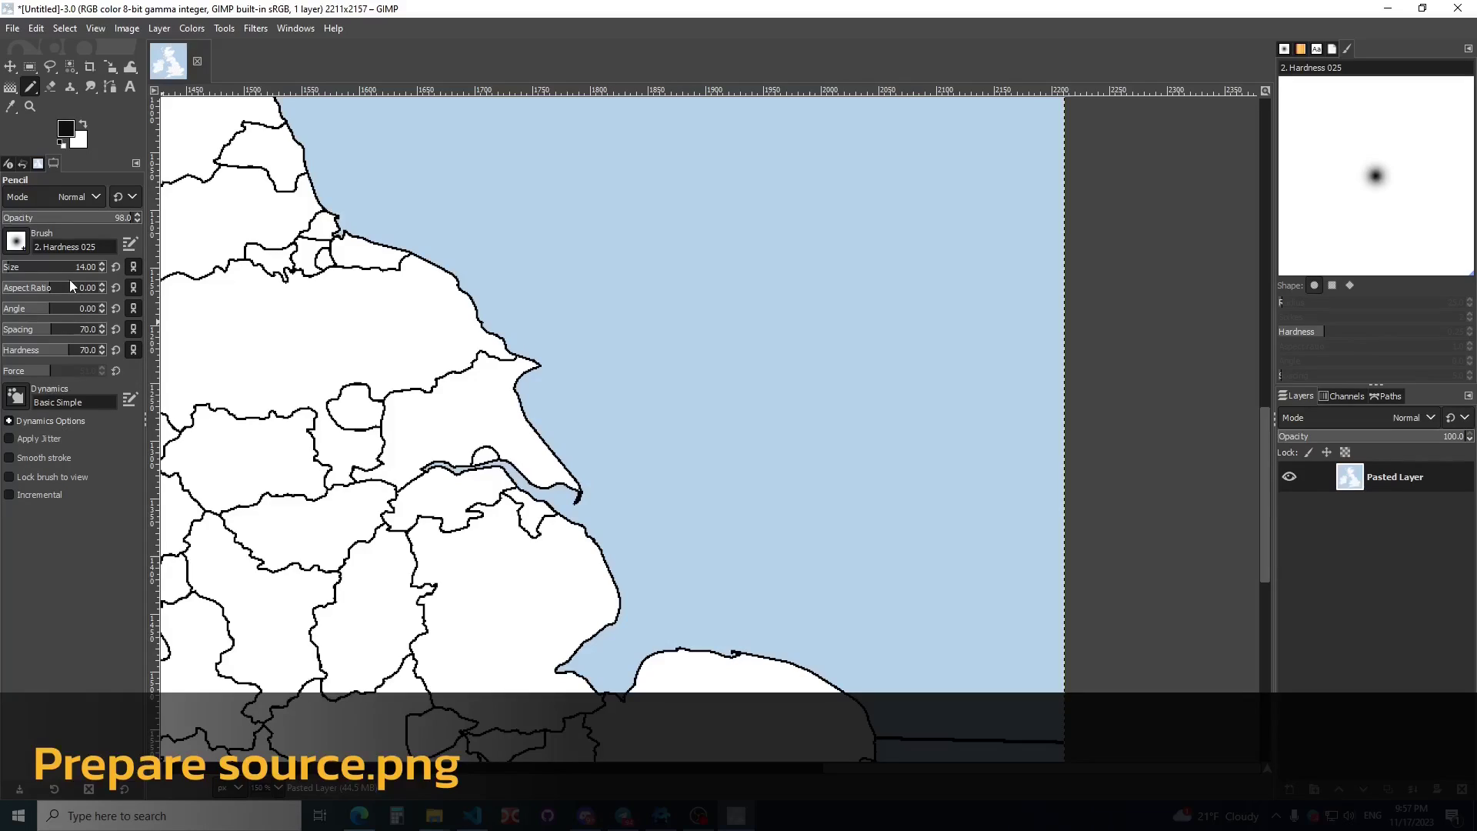
pyautogui.click(101, 270)
pyautogui.keyDown('ctrl'); pyautogui.scroll(1, 584, 473); pyautogui.keyUp('ctrl')
pyautogui.moveTo(575, 478)
pyautogui.mouseDown()
pyautogui.moveTo(686, 472)
pyautogui.moveTo(996, 391)
pyautogui.moveTo(1061, 393)
pyautogui.moveTo(895, 423)
pyautogui.mouseUp()
pyautogui.keyDown('ctrl'); pyautogui.scroll(-1, 692, 446); pyautogui.keyUp('ctrl')
pyautogui.keyDown('ctrl'); pyautogui.scroll(1, 915, 437); pyautogui.keyUp('ctrl')
pyautogui.keyDown('ctrl'); pyautogui.scroll(-4, 961, 497); pyautogui.keyUp('ctrl')
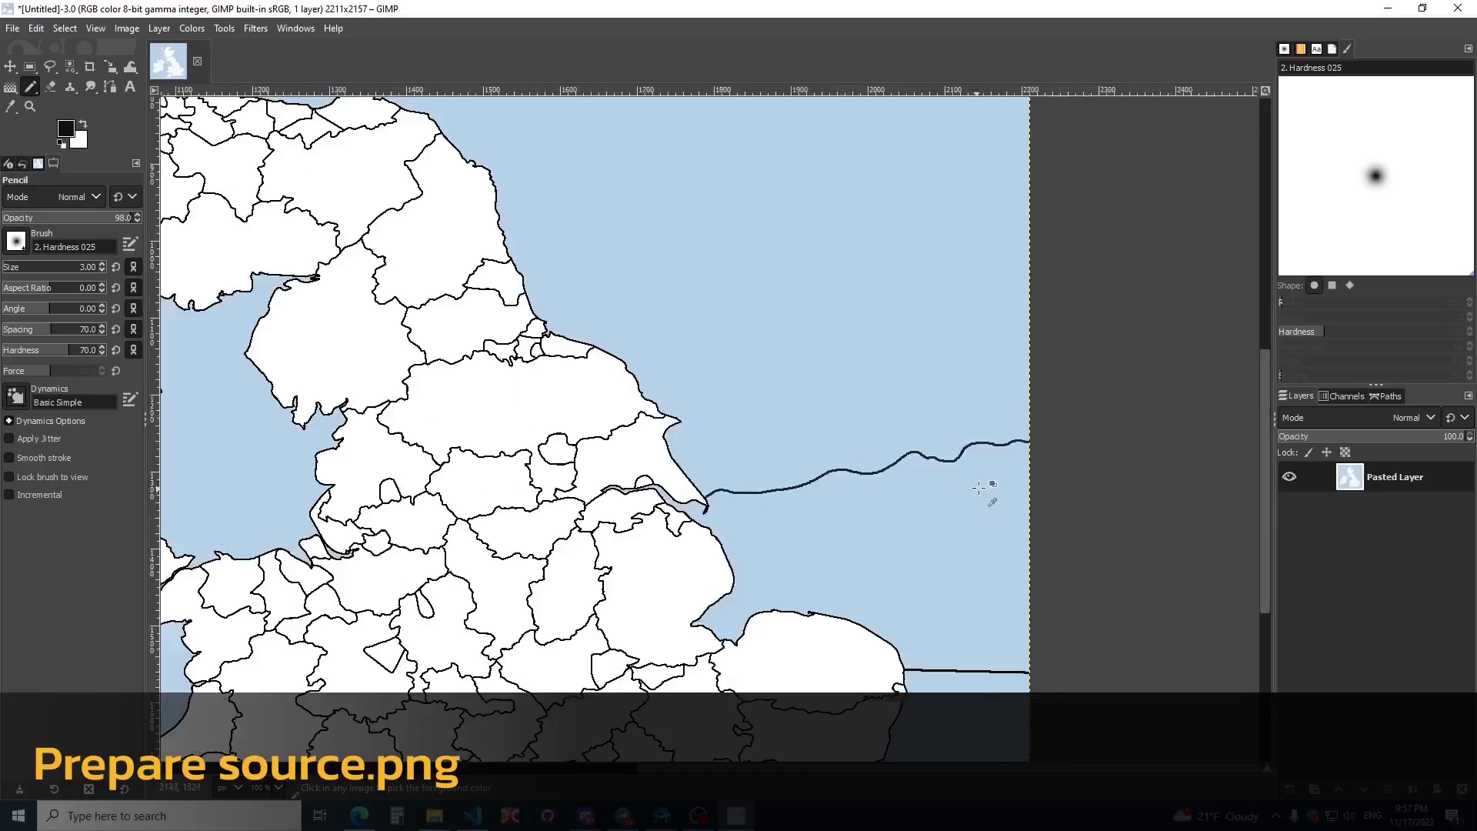
# - Draw a black sea border from the image's western edge to the islet off Ireland's northwest coast
pyautogui.keyDown('ctrl'); pyautogui.scroll(-1, 769, 461); pyautogui.keyUp('ctrl')
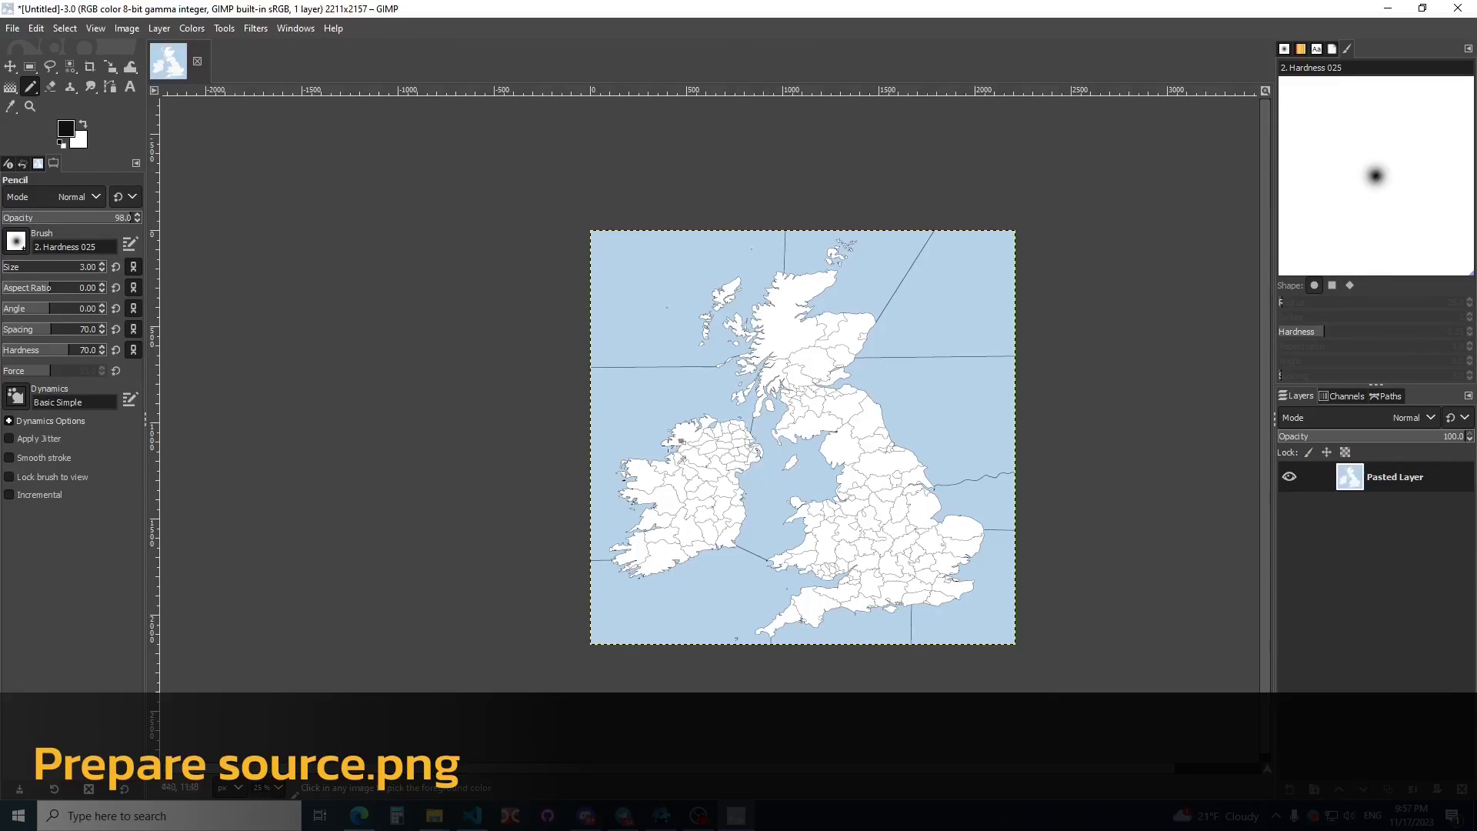
pyautogui.keyDown('ctrl'); pyautogui.scroll(5, 513, 398); pyautogui.keyUp('ctrl')
pyautogui.keyDown('ctrl'); pyautogui.scroll(1, 512, 399); pyautogui.keyUp('ctrl')
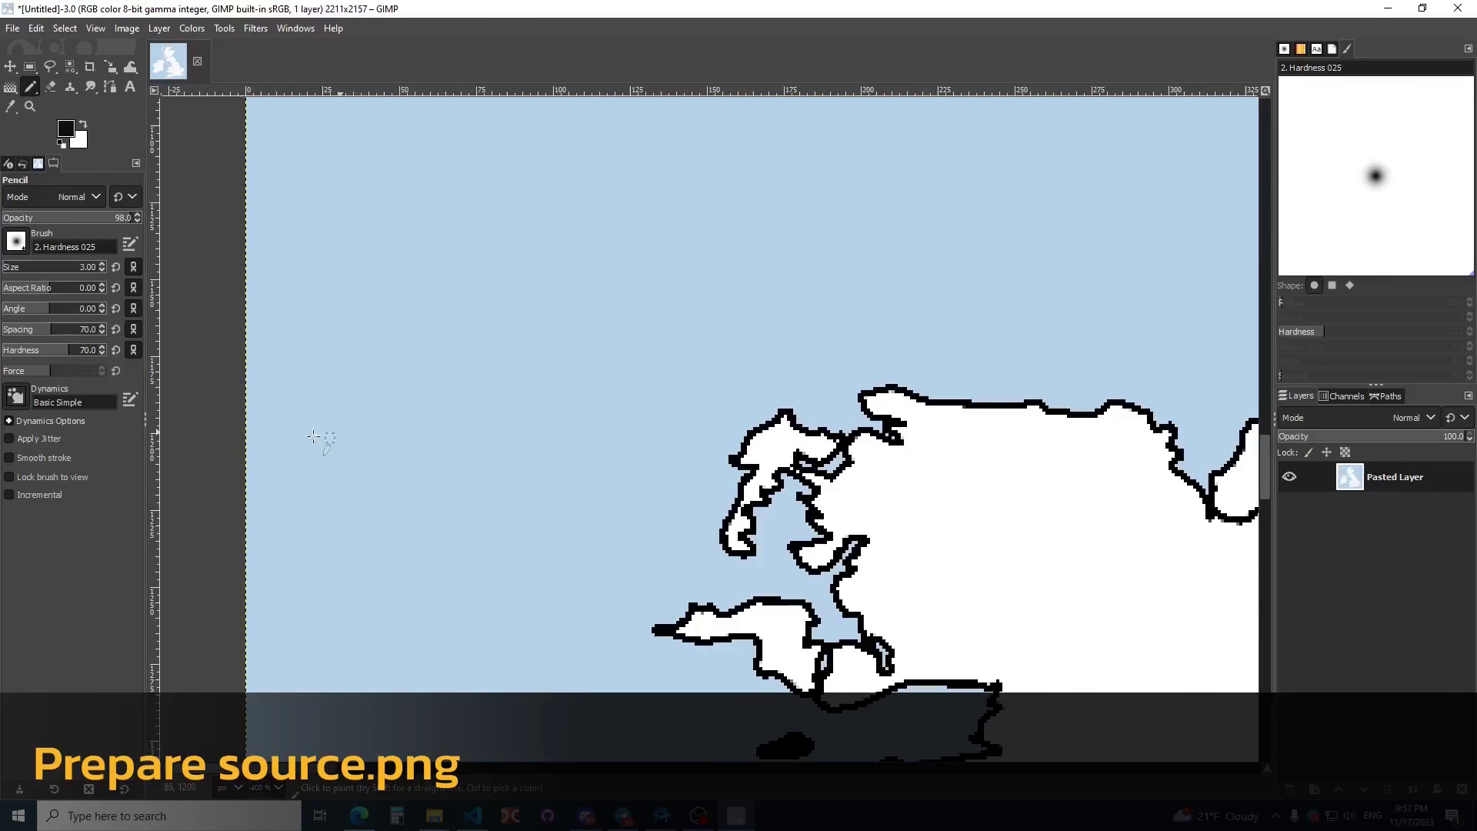
pyautogui.moveTo(238, 395)
pyautogui.mouseDown()
pyautogui.moveTo(384, 394)
pyautogui.moveTo(733, 460)
pyautogui.mouseUp()
pyautogui.keyDown('ctrl'); pyautogui.scroll(-8, 727, 461); pyautogui.keyUp('ctrl')
# - Pick the sea blue as the second colour and redraw the black coastline where the vertical sea border meets Scotland's north coast
pyautogui.keyDown('ctrl'); pyautogui.scroll(6, 687, 294); pyautogui.keyUp('ctrl')
pyautogui.press('x')
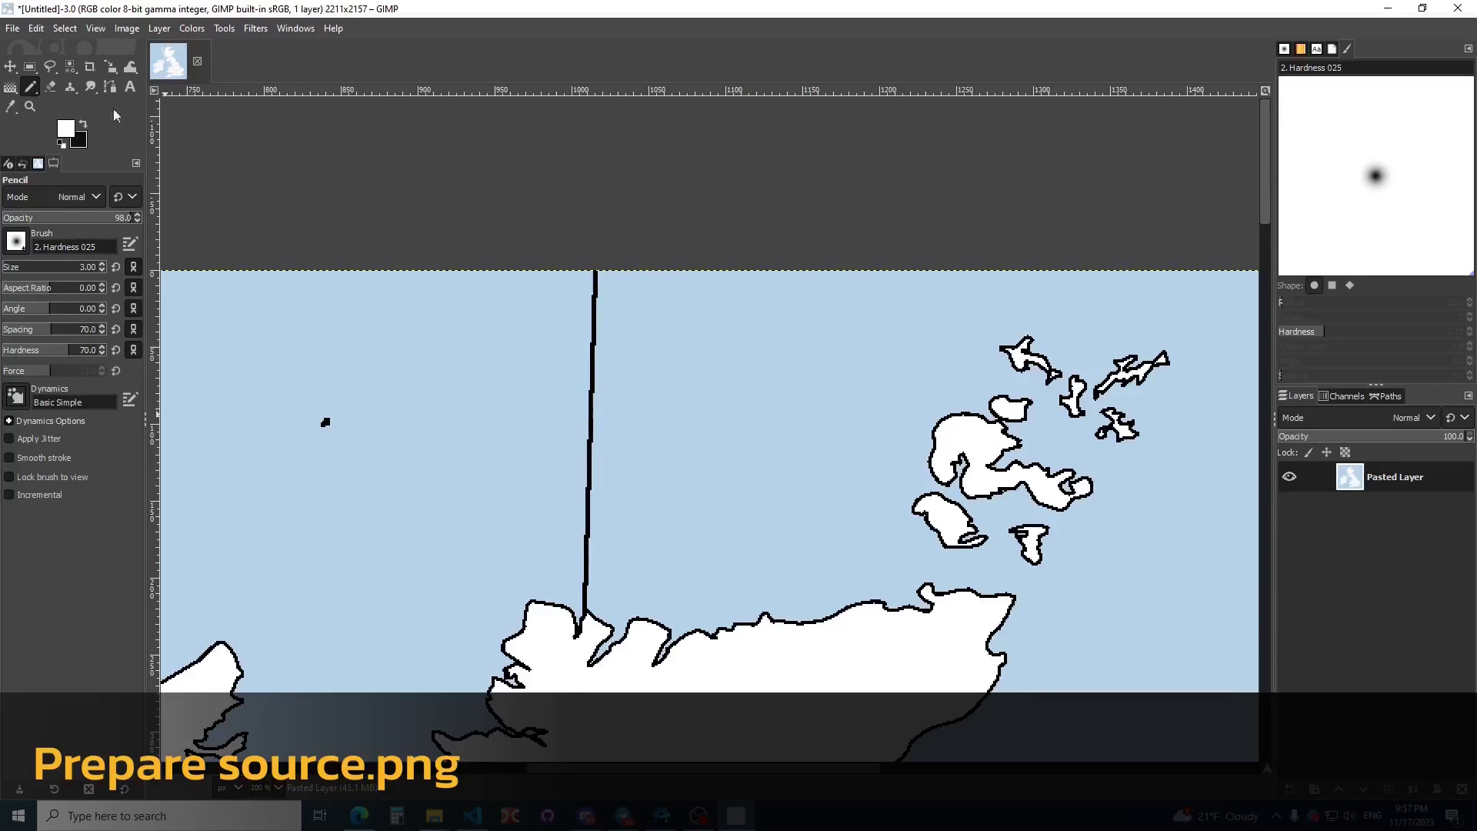
pyautogui.keyDown('ctrl'); pyautogui.click(608, 457); pyautogui.keyUp('ctrl')
pyautogui.press('x')
pyautogui.keyDown('ctrl'); pyautogui.scroll(2, 587, 561); pyautogui.keyUp('ctrl')
pyautogui.moveTo(579, 656); pyautogui.dragTo(589, 634)
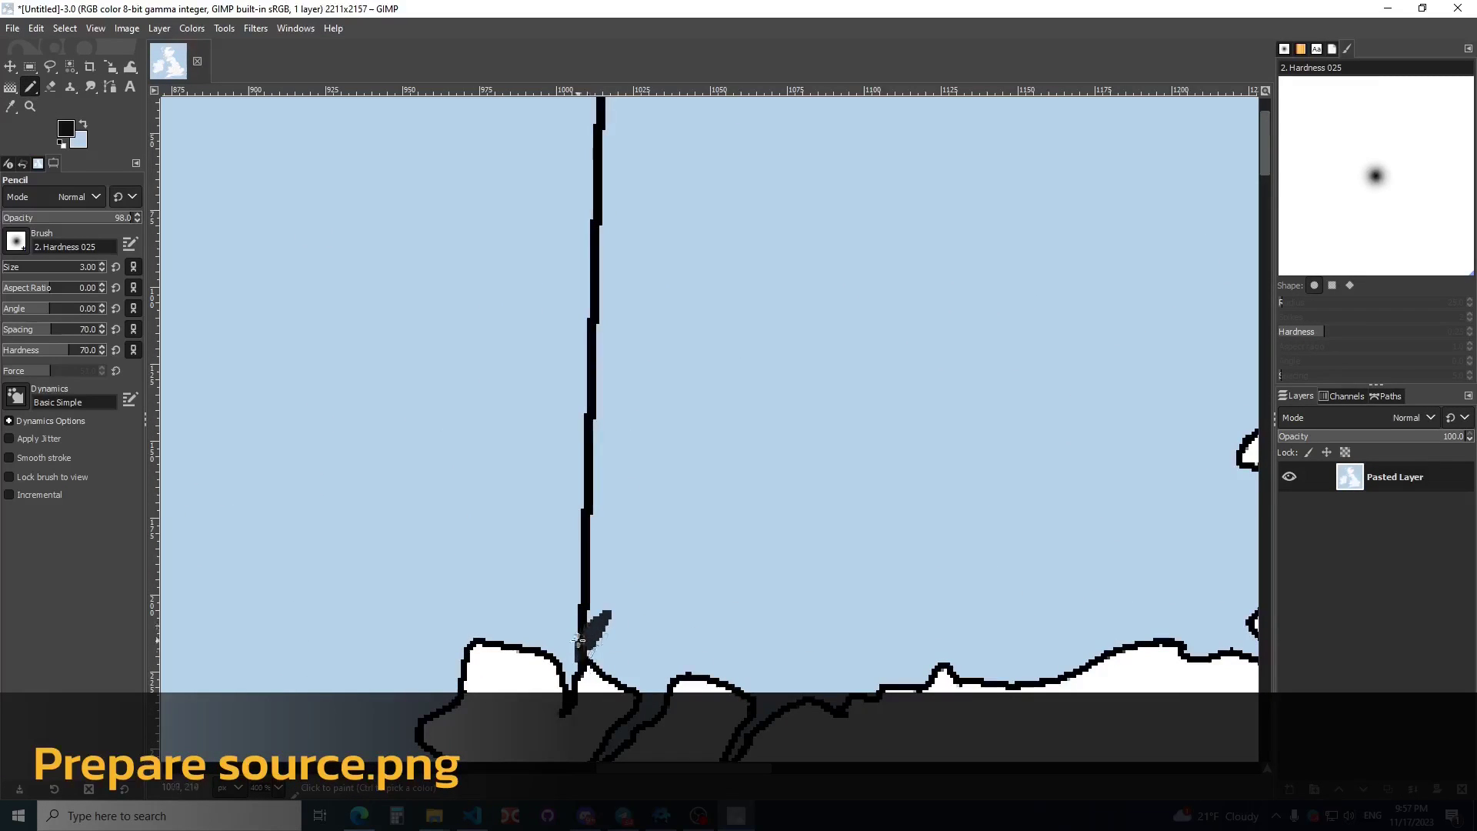
pyautogui.moveTo(74, 349); pyautogui.dragTo(109, 350)
# - Erase the vertical sea border north of Scotland by covering it with the sea blue
pyautogui.click(637, 599)
pyautogui.moveTo(596, 625)
pyautogui.mouseDown()
pyautogui.moveTo(584, 618)
pyautogui.moveTo(621, 630)
pyautogui.moveTo(581, 651)
pyautogui.moveTo(591, 456)
pyautogui.moveTo(671, 235)
pyautogui.mouseUp()
pyautogui.press('x')
pyautogui.keyDown('ctrl'); pyautogui.scroll(-4, 589, 457); pyautogui.keyUp('ctrl')
pyautogui.press('r')
pyautogui.rightClick(590, 340)
pyautogui.moveTo(617, 374)
pyautogui.click(763, 562)
# - Select the tiny island specks in the sea north and west of Scotland and cover them with the sea blue
pyautogui.rightClick(454, 391)
pyautogui.moveTo(482, 425)
pyautogui.moveTo(387, 330)
pyautogui.mouseDown()
pyautogui.moveTo(528, 472)
pyautogui.moveTo(566, 556)
pyautogui.mouseUp()
pyautogui.click(668, 564)
pyautogui.keyDown('ctrl'); pyautogui.scroll(-4, 782, 450); pyautogui.keyUp('ctrl')
pyautogui.keyDown('ctrl'); pyautogui.scroll(4, 644, 493); pyautogui.keyUp('ctrl')
pyautogui.rightClick(507, 485)
pyautogui.moveTo(536, 521)
pyautogui.click(692, 565)
pyautogui.keyDown('ctrl'); pyautogui.scroll(-4, 488, 508); pyautogui.keyUp('ctrl')
# - With the black Pencil at hardness 100, draw a sea border linking the Outer Hebrides to the Isle of Skye
pyautogui.keyDown('ctrl'); pyautogui.scroll(4, 507, 507); pyautogui.keyUp('ctrl')
pyautogui.click(33, 88)
pyautogui.click(83, 124)
pyautogui.keyDown('ctrl'); pyautogui.scroll(6, 711, 564); pyautogui.keyUp('ctrl')
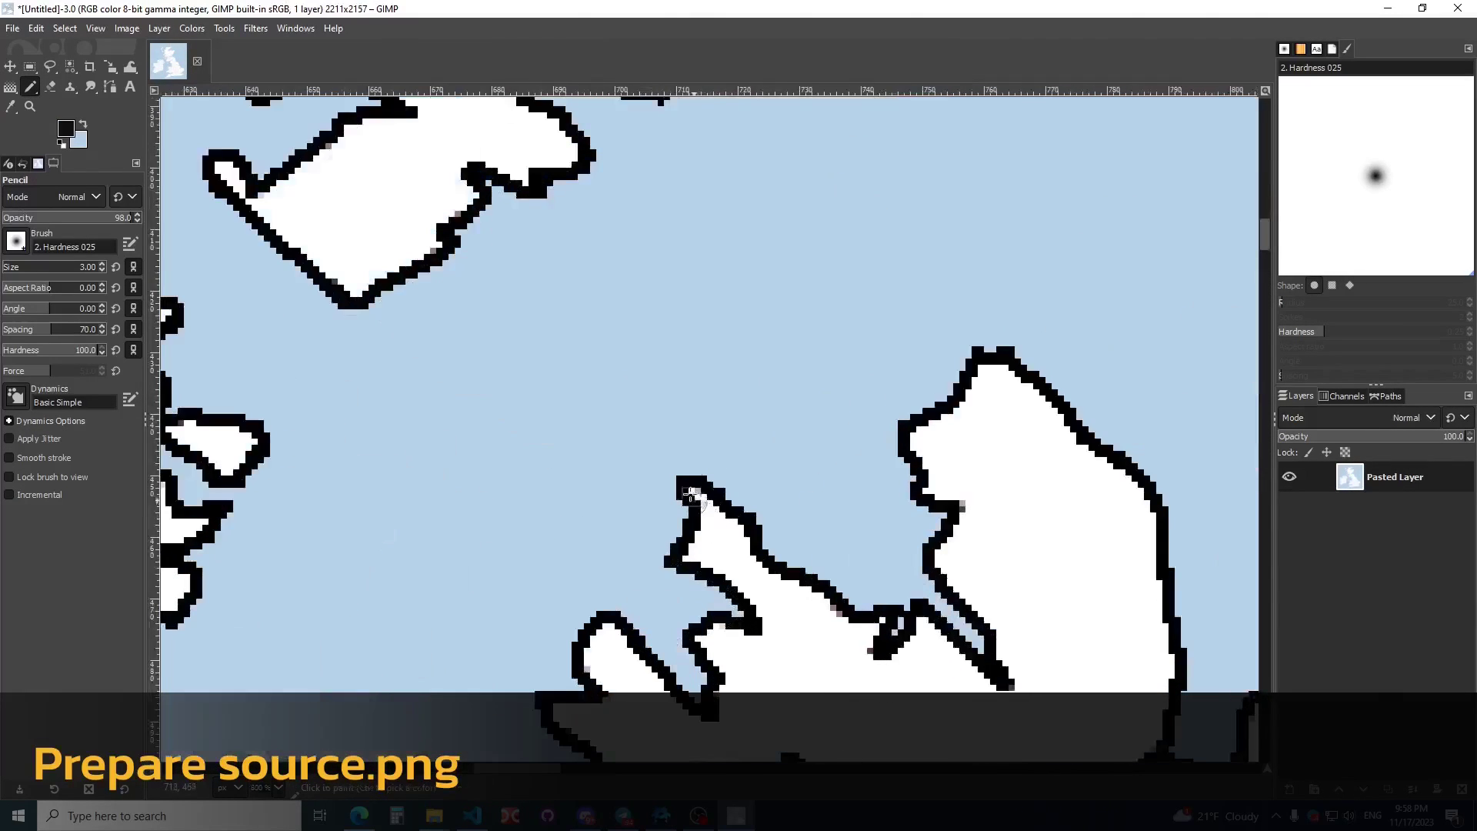
pyautogui.moveTo(549, 183); pyautogui.dragTo(679, 453)
pyautogui.keyDown('ctrl'); pyautogui.scroll(-7, 678, 456); pyautogui.keyUp('ctrl')
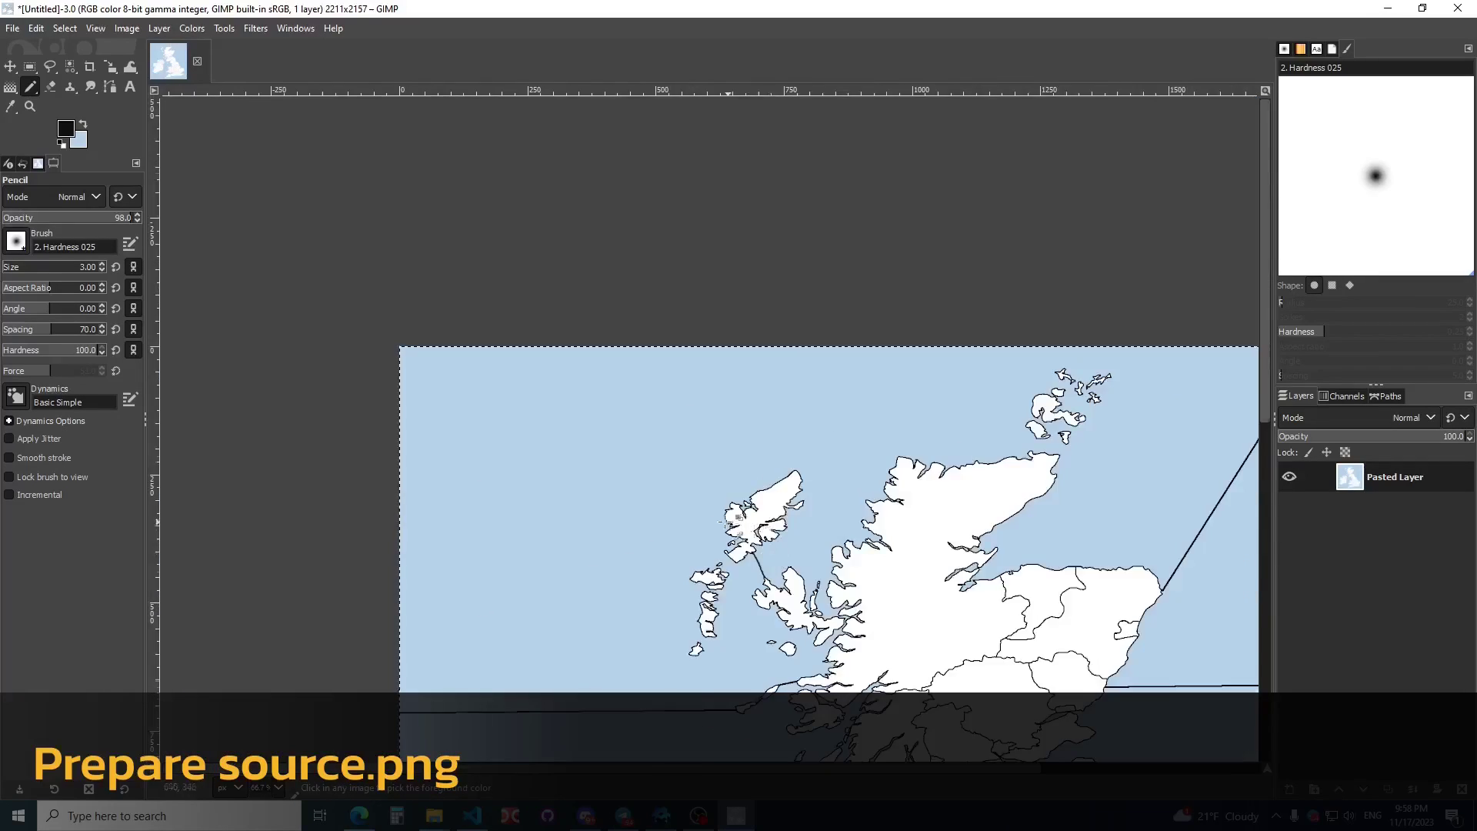
# - Draw a black sea border from the northern tip of the Outer Hebrides up to the image's northern edge
pyautogui.keyDown('ctrl'); pyautogui.scroll(3, 697, 343); pyautogui.keyUp('ctrl')
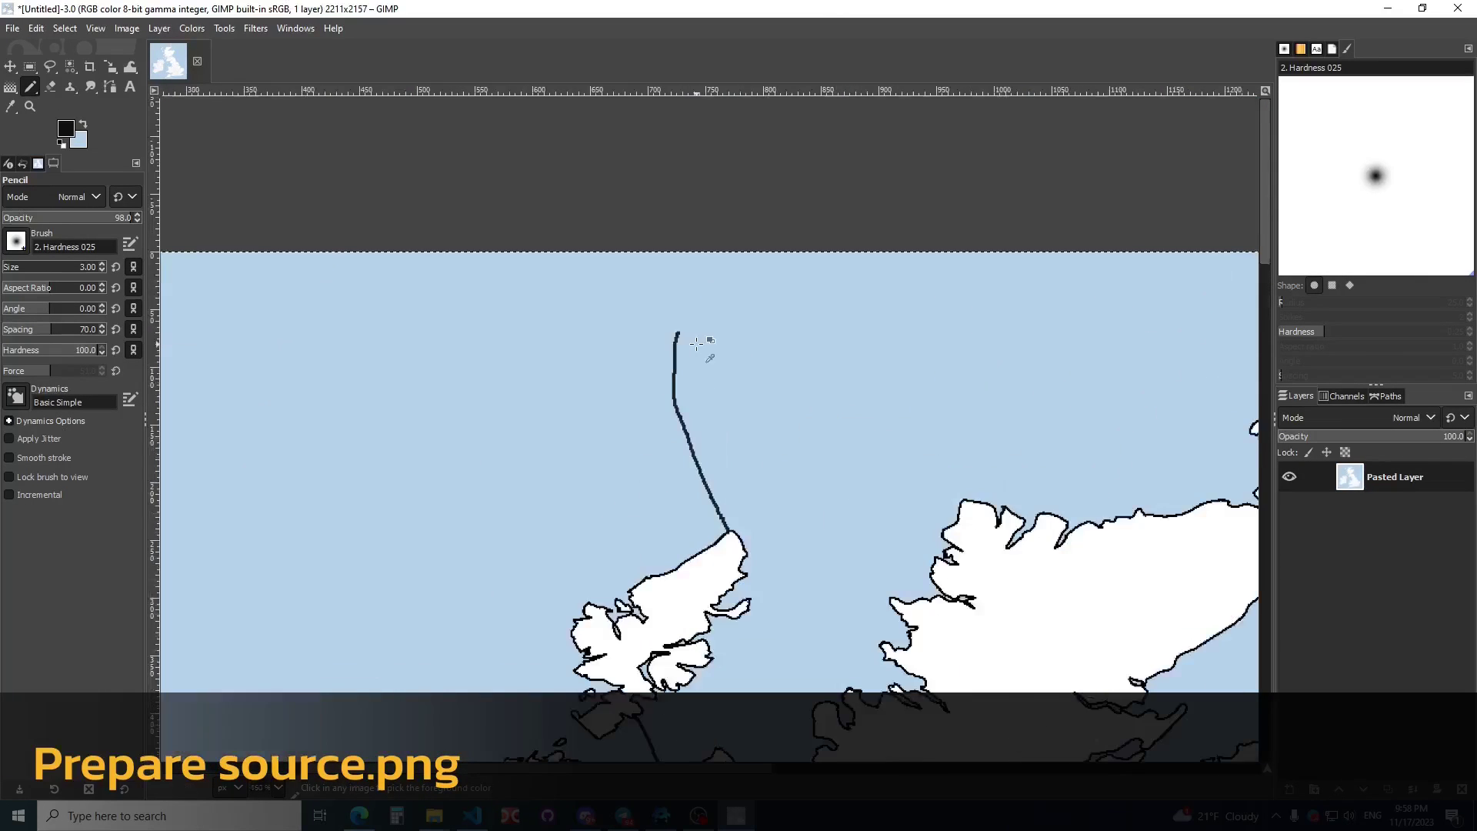
pyautogui.moveTo(689, 250); pyautogui.dragTo(681, 333)
pyautogui.keyDown('ctrl'); pyautogui.scroll(-4, 682, 334); pyautogui.keyUp('ctrl')
# - Draw black border segments from Scotland's northeast tip through the small southern island to the main Orkney island
pyautogui.keyDown('ctrl'); pyautogui.scroll(5, 853, 330); pyautogui.keyUp('ctrl')
pyautogui.keyDown('ctrl'); pyautogui.scroll(2, 662, 536); pyautogui.keyUp('ctrl')
pyautogui.moveTo(678, 571); pyautogui.dragTo(706, 500)
pyautogui.moveTo(766, 399); pyautogui.dragTo(747, 432)
pyautogui.keyDown('ctrl'); pyautogui.scroll(-2, 747, 432); pyautogui.keyUp('ctrl')
# - Continue the black sea border from the main Orkney island through the northeastern islets to the image's northern edge
pyautogui.keyDown('ctrl'); pyautogui.scroll(3, 795, 390); pyautogui.keyUp('ctrl')
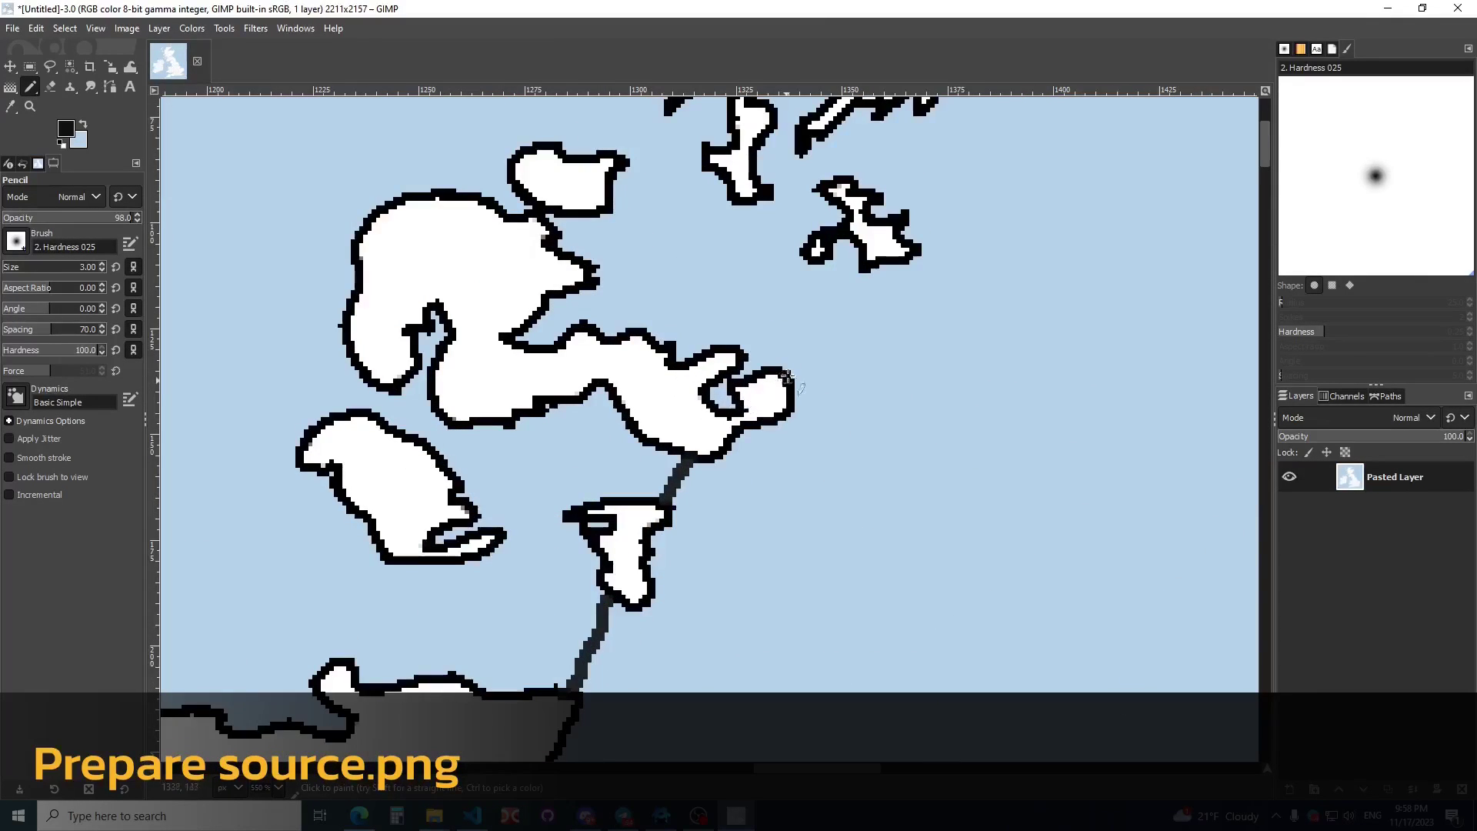
pyautogui.moveTo(783, 379); pyautogui.dragTo(812, 259)
pyautogui.keyDown('ctrl'); pyautogui.scroll(1, 834, 223); pyautogui.keyUp('ctrl')
pyautogui.moveTo(679, 288); pyautogui.dragTo(706, 334)
pyautogui.keyDown('ctrl'); pyautogui.scroll(1, 677, 438); pyautogui.keyUp('ctrl')
pyautogui.keyDown('ctrl'); pyautogui.scroll(-3, 668, 542); pyautogui.keyUp('ctrl')
pyautogui.moveTo(740, 184); pyautogui.dragTo(746, 263)
pyautogui.keyDown('ctrl'); pyautogui.scroll(-8, 745, 262); pyautogui.keyUp('ctrl')
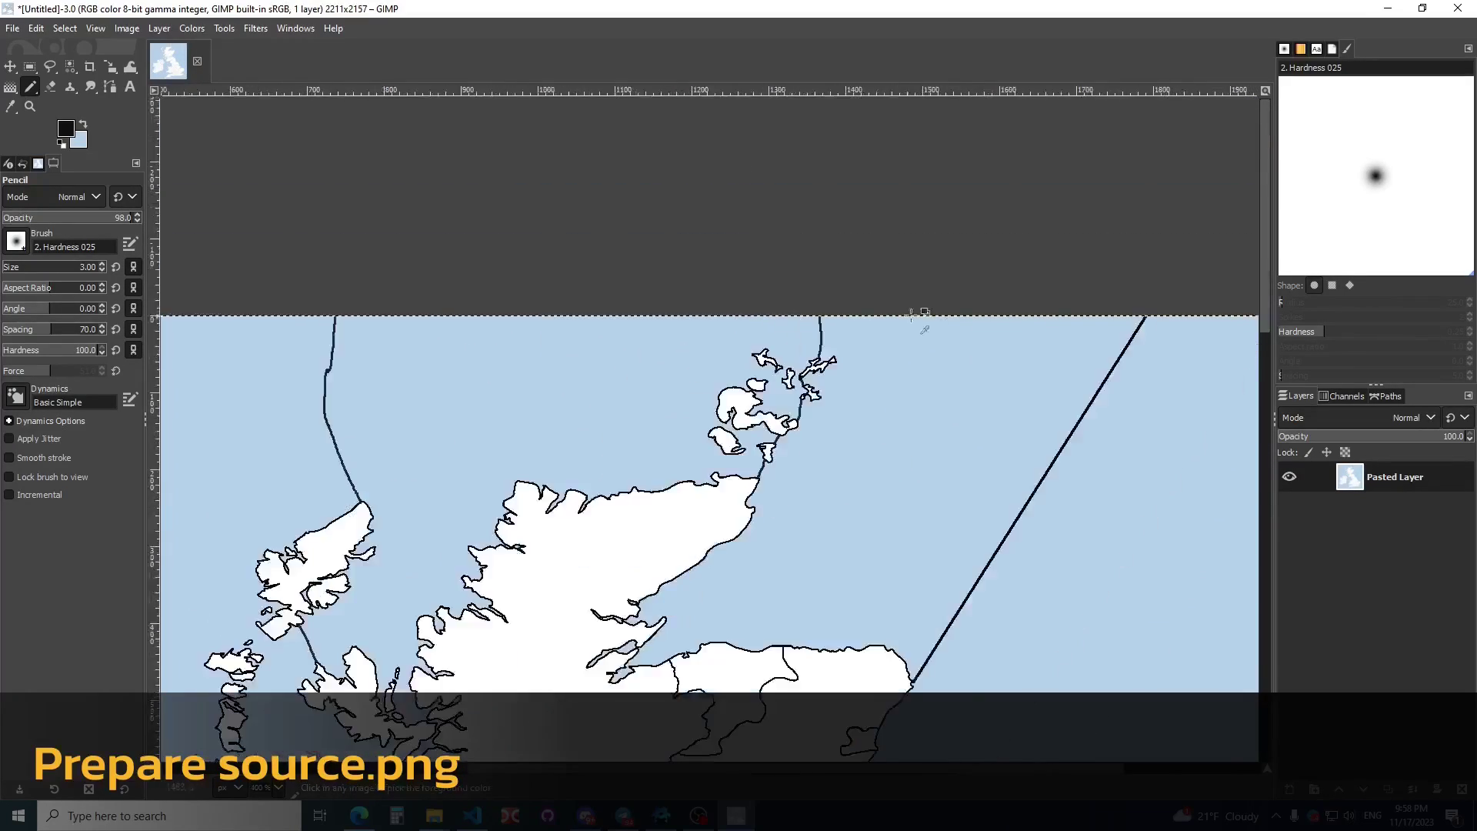
# - Pick the province white from the map and paint over a short border line in southeast England with the Pencil
pyautogui.keyDown('ctrl'); pyautogui.scroll(6, 522, 460); pyautogui.keyUp('ctrl')
pyautogui.keyDown('ctrl'); pyautogui.scroll(-3, 523, 459); pyautogui.keyUp('ctrl')
pyautogui.keyDown('ctrl'); pyautogui.scroll(4, 754, 493); pyautogui.keyUp('ctrl')
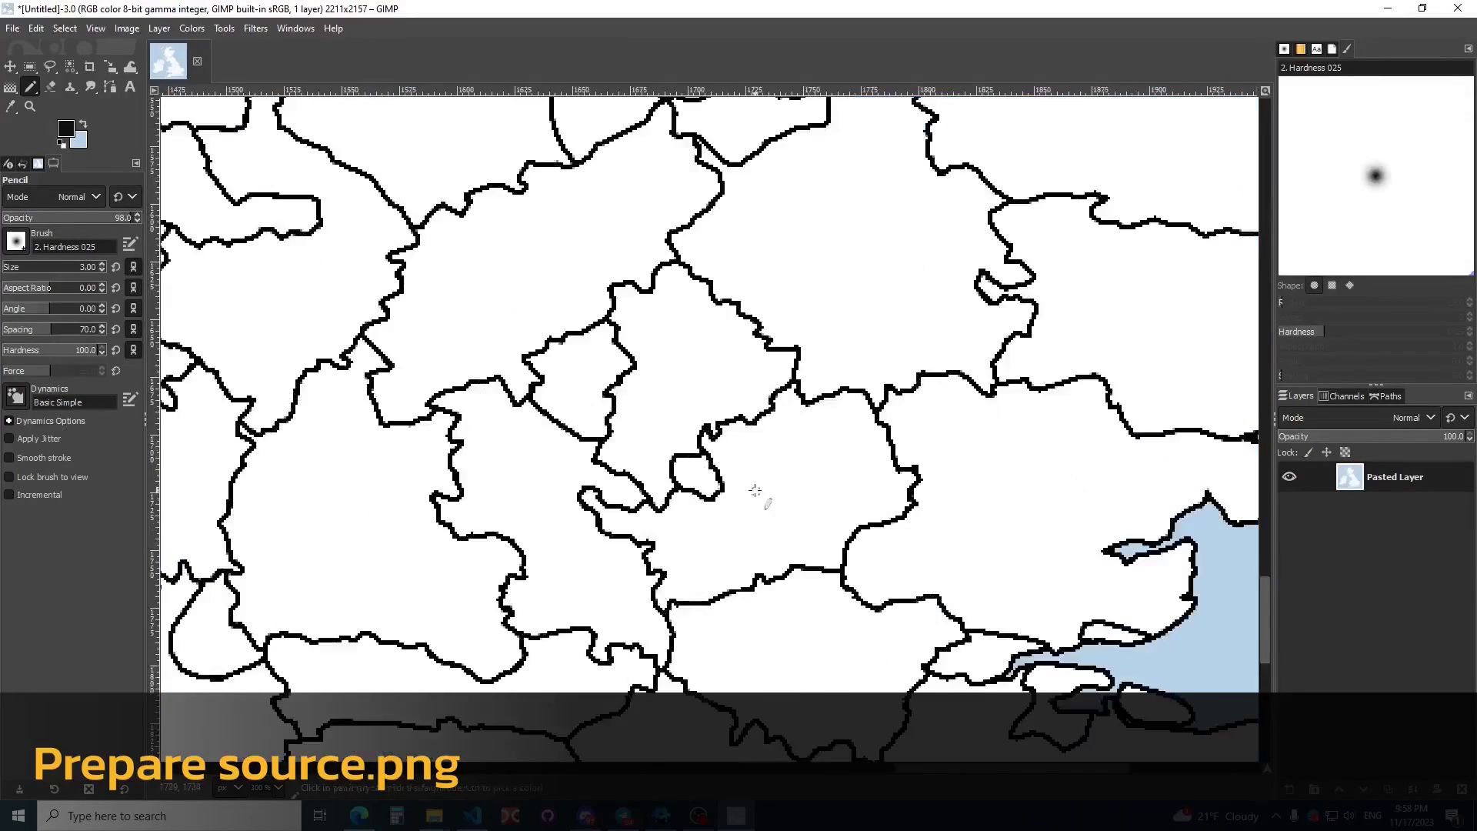
pyautogui.keyDown('ctrl'); pyautogui.scroll(2, 701, 523); pyautogui.keyUp('ctrl')
pyautogui.click(83, 124)
pyautogui.click(11, 106)
pyautogui.click(234, 124)
pyautogui.click(30, 87)
pyautogui.moveTo(729, 469)
pyautogui.mouseDown()
pyautogui.moveTo(720, 419)
pyautogui.moveTo(693, 464)
pyautogui.moveTo(677, 459)
pyautogui.mouseUp()
pyautogui.keyDown('ctrl'); pyautogui.scroll(-3, 716, 479); pyautogui.keyUp('ctrl')
pyautogui.keyDown('ctrl'); pyautogui.scroll(-5, 716, 480); pyautogui.keyUp('ctrl')
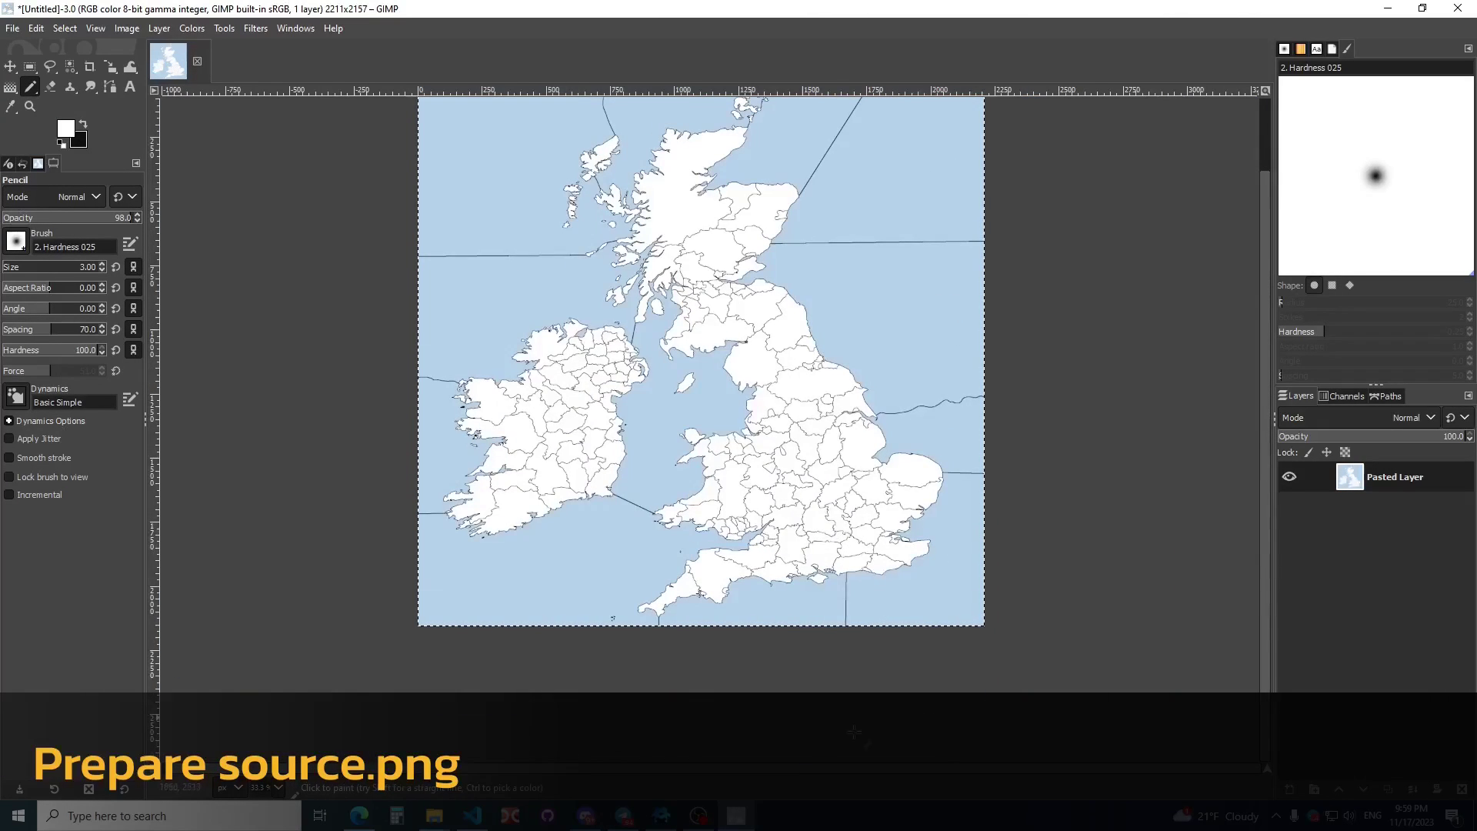
# - Export the edited map as source.png to the Desktop folder
pyautogui.click(12, 28)
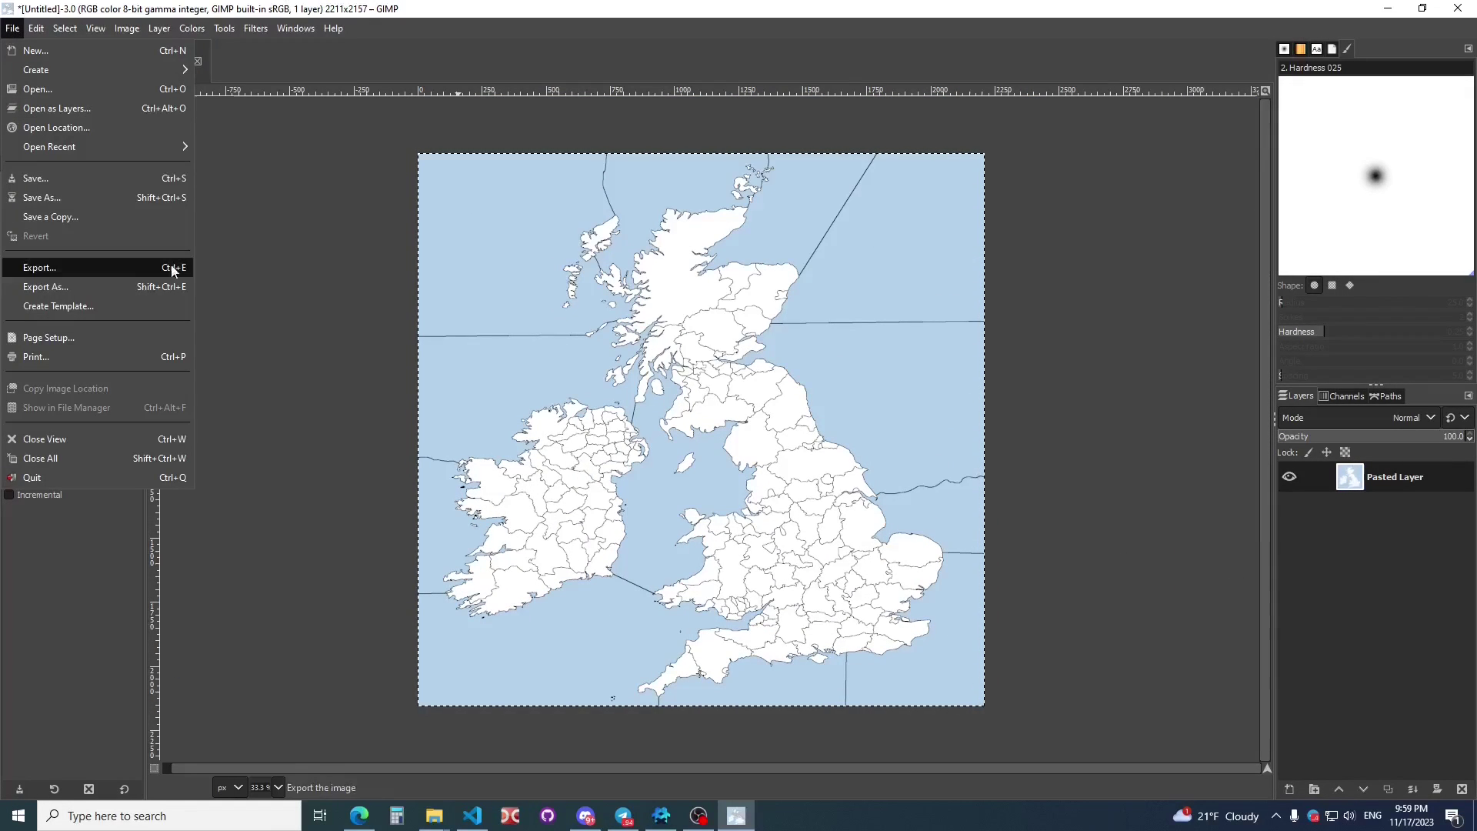
pyautogui.click(116, 264)
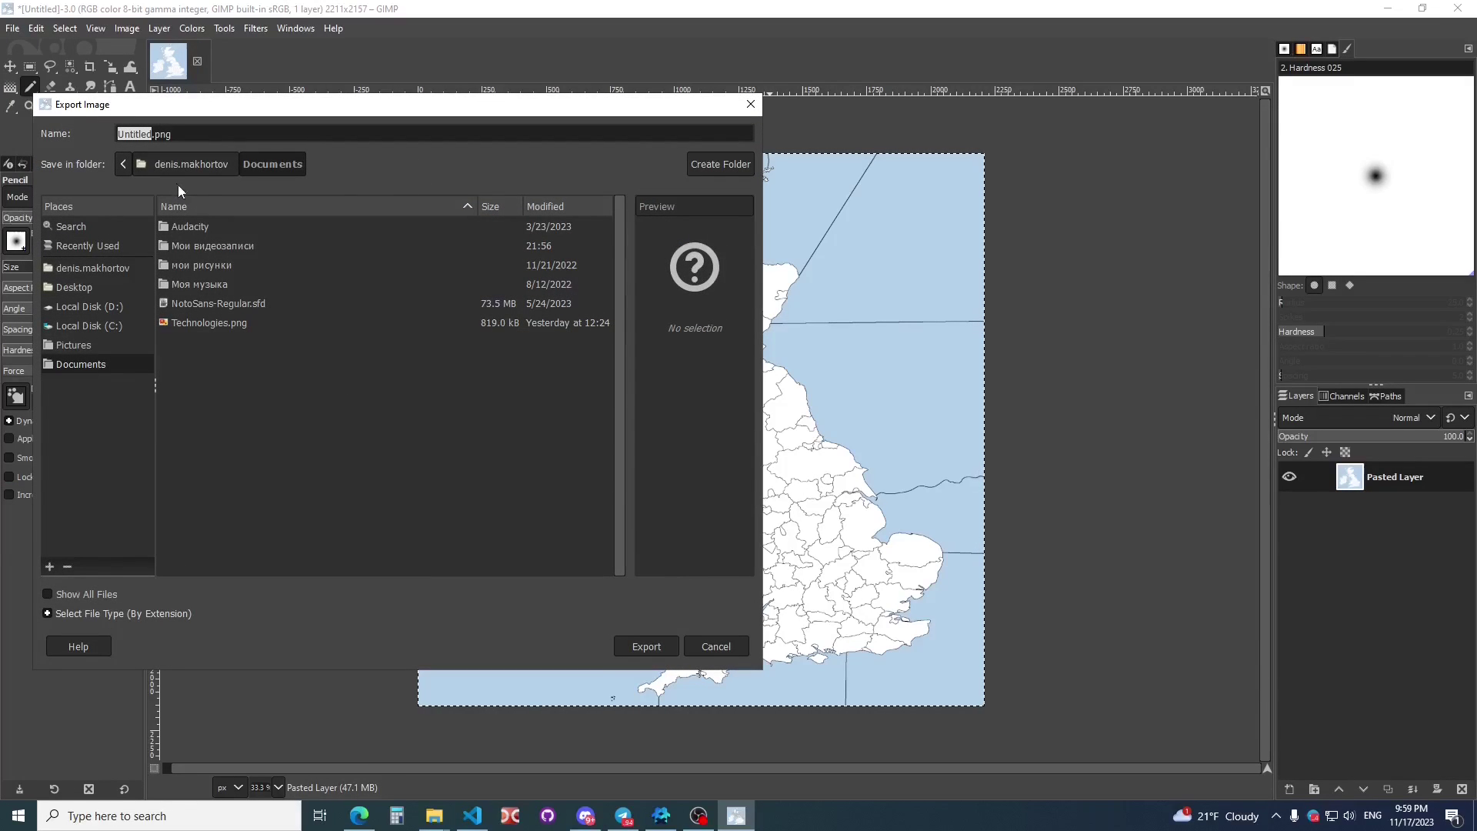
pyautogui.write('source')
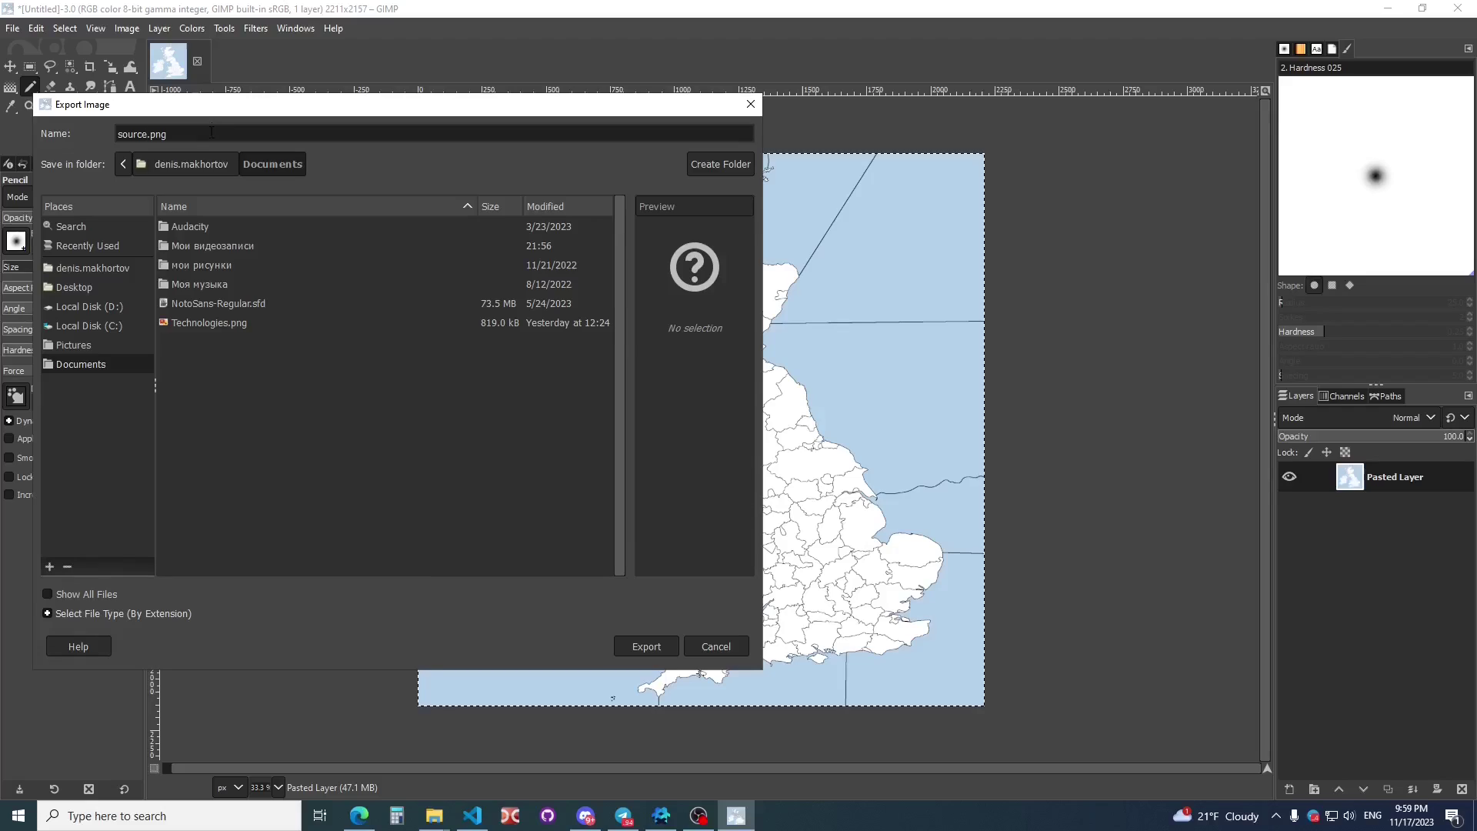
pyautogui.click(117, 285)
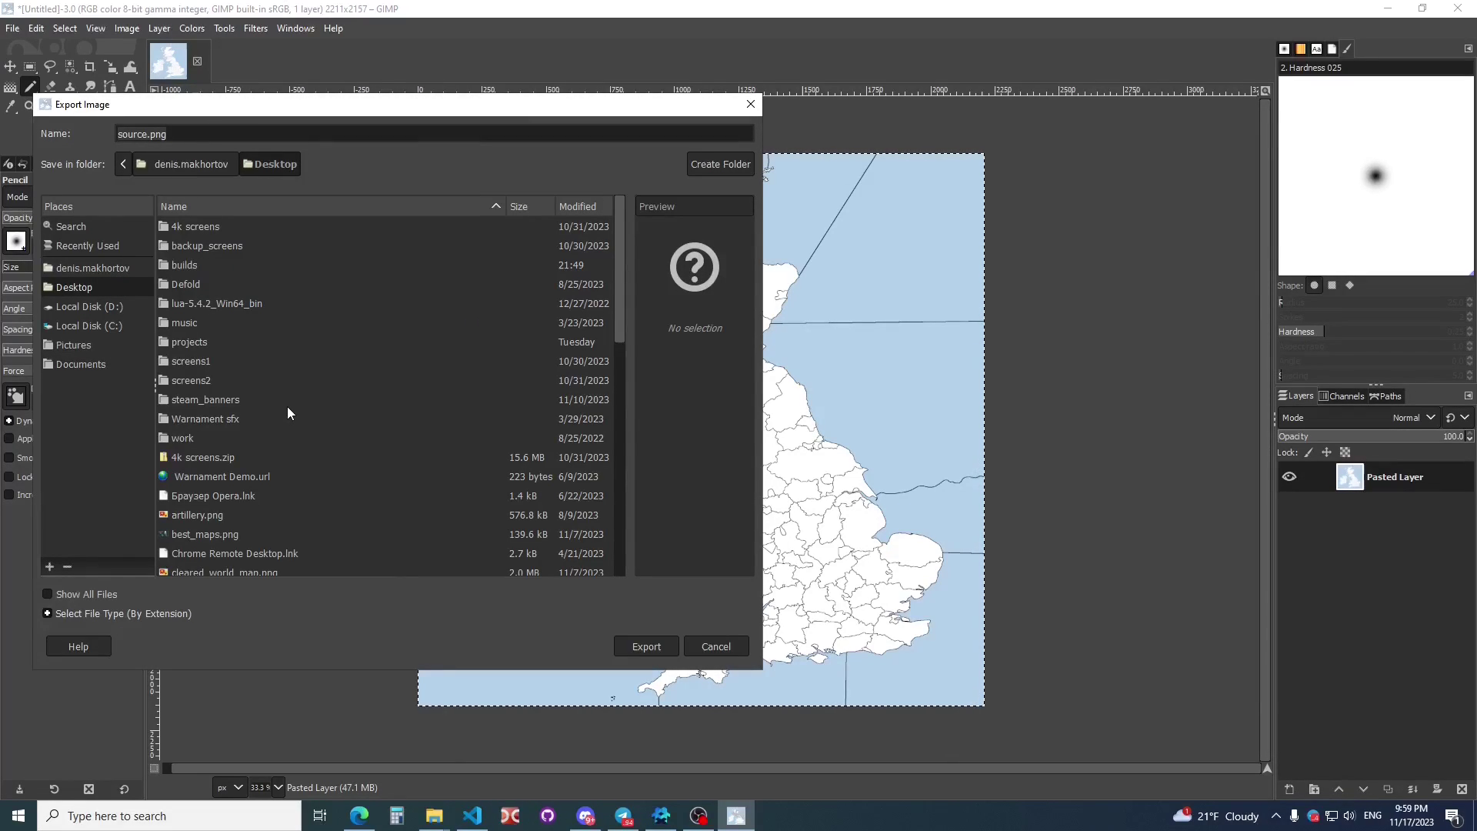
pyautogui.click(661, 647)
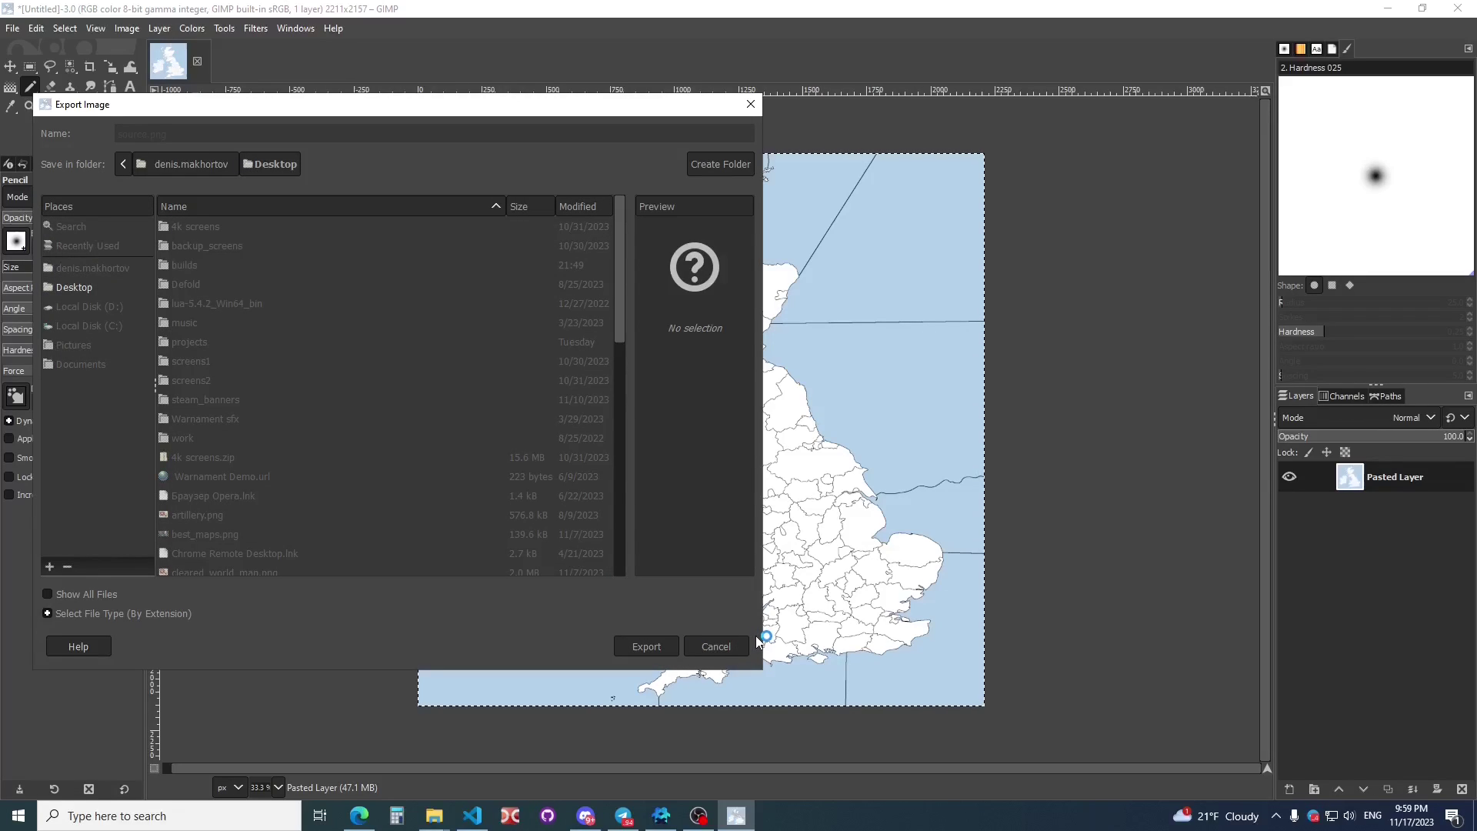
pyautogui.click(748, 602)
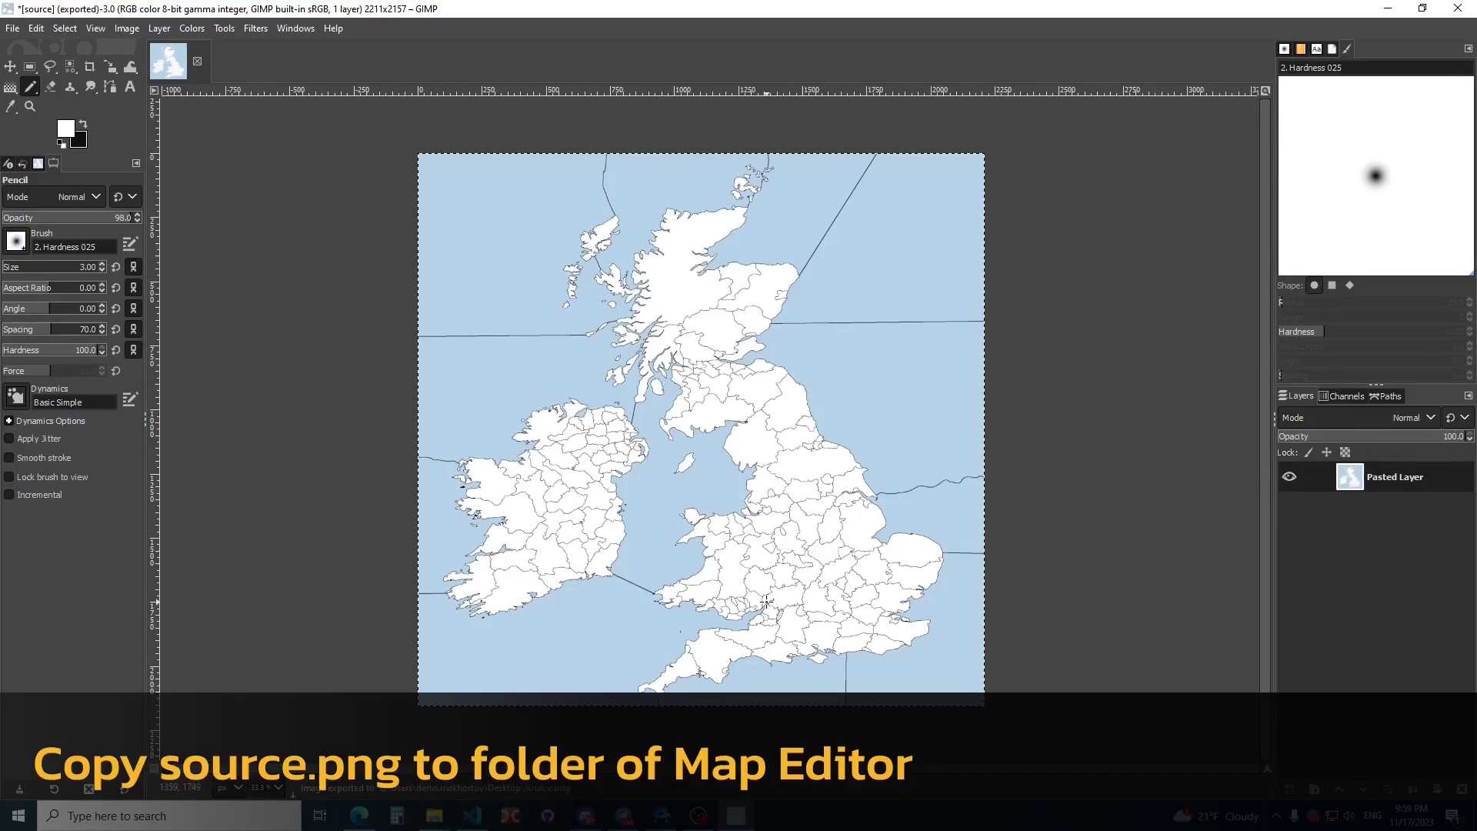
# - Switch to File Explorer and copy source.png from the Desktop folder
pyautogui.moveTo(450, 813)
pyautogui.click(486, 750)
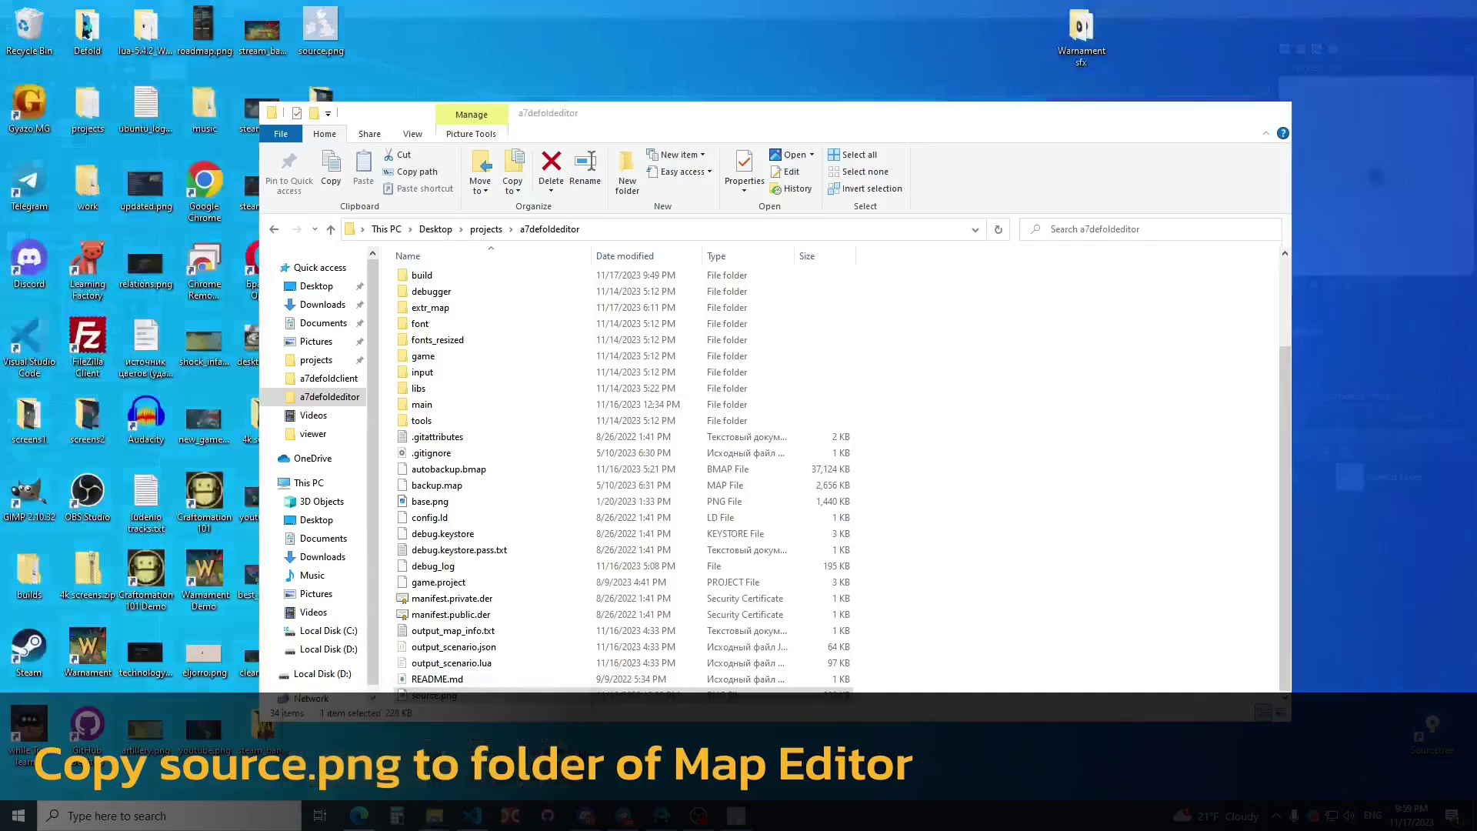
pyautogui.click(316, 286)
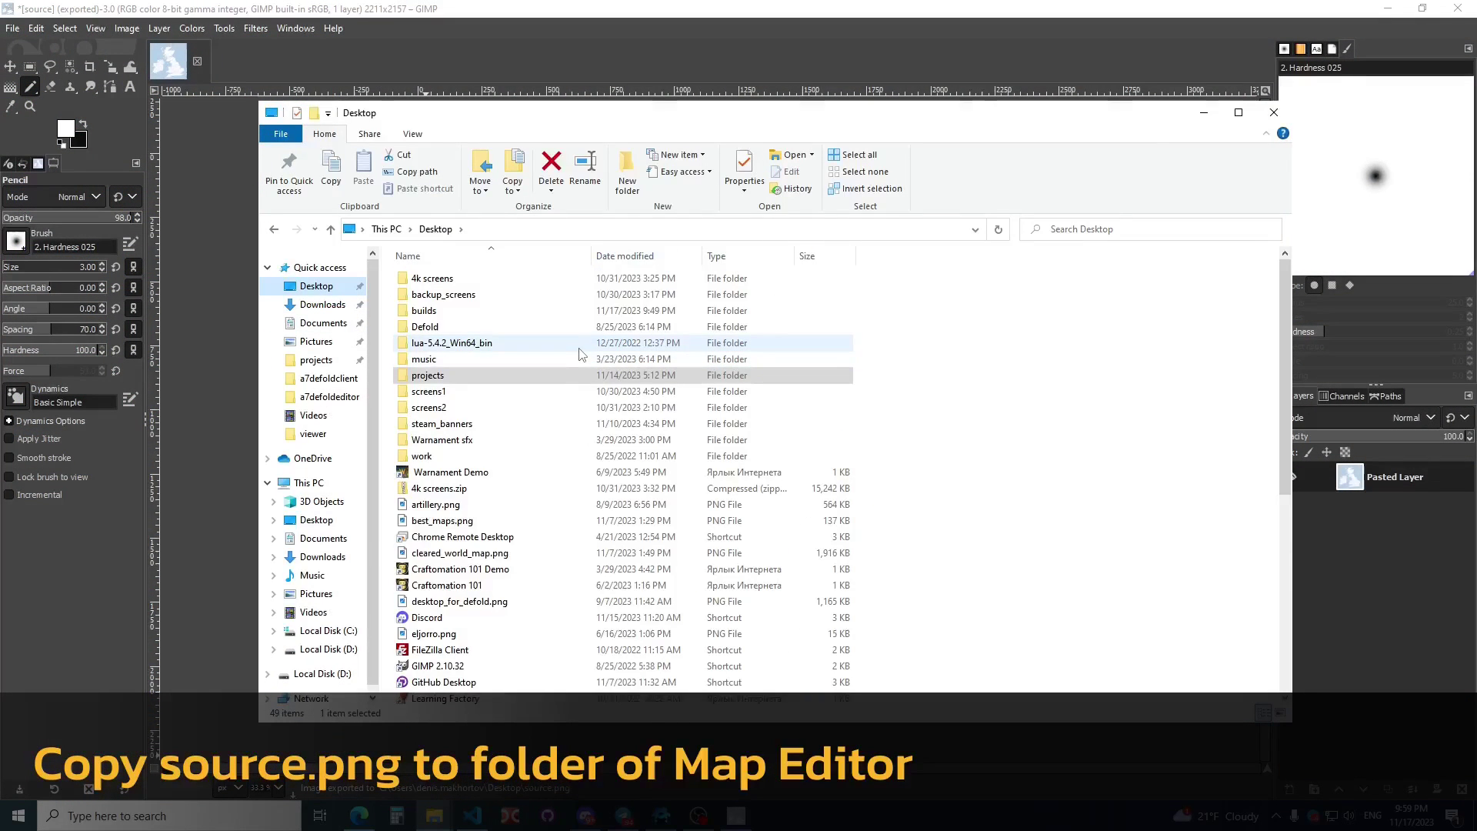
pyautogui.scroll(-1, 846, 607)
pyautogui.click(501, 586)
pyautogui.rightClick(502, 589)
pyautogui.click(530, 500)
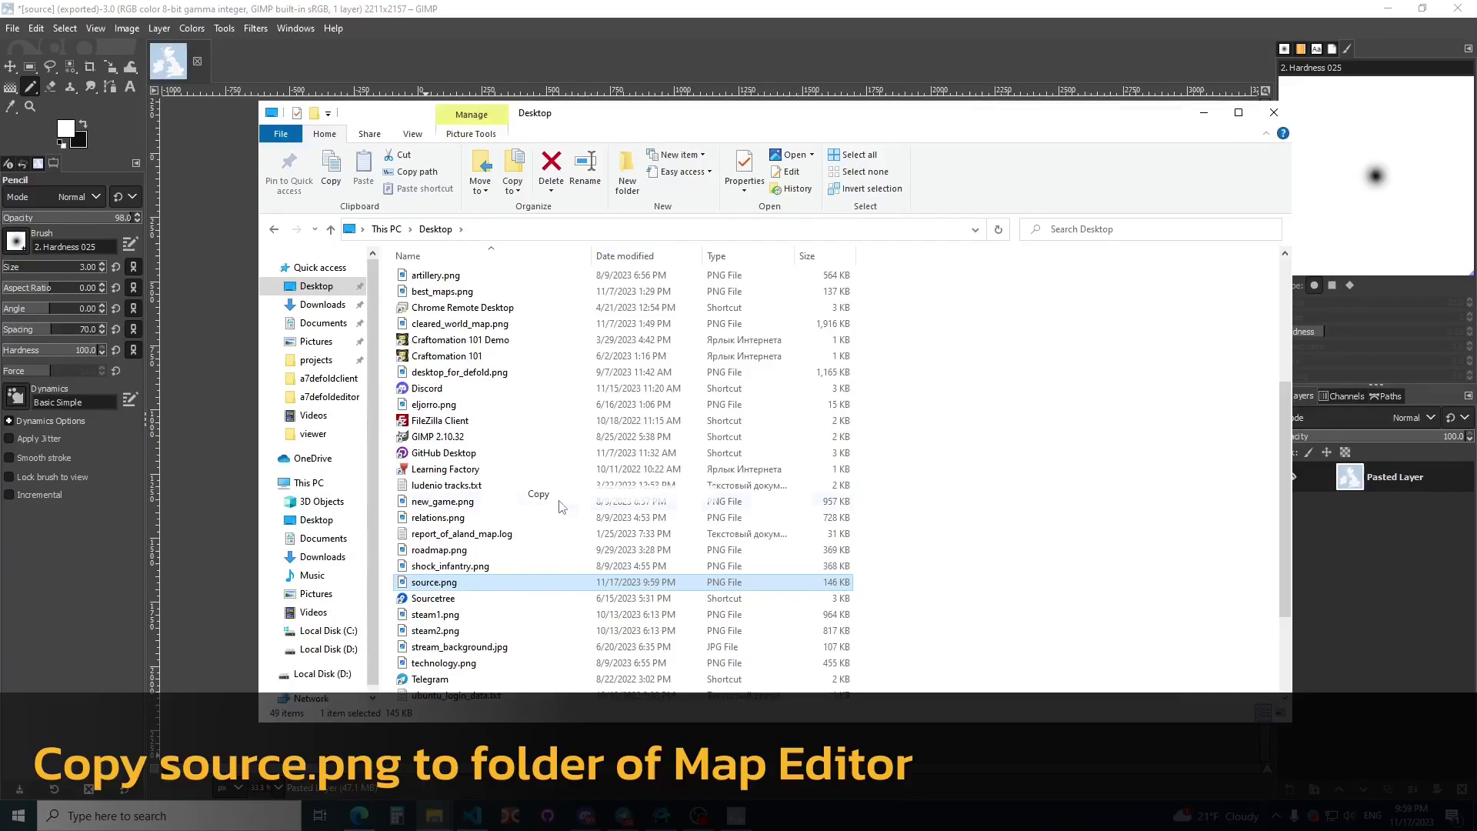
# - Paste source.png into the a7defoldeditor folder, replacing the existing file
pyautogui.click(274, 229)
pyautogui.hotkey('ctrl', 'v')
pyautogui.rightClick(1014, 555)
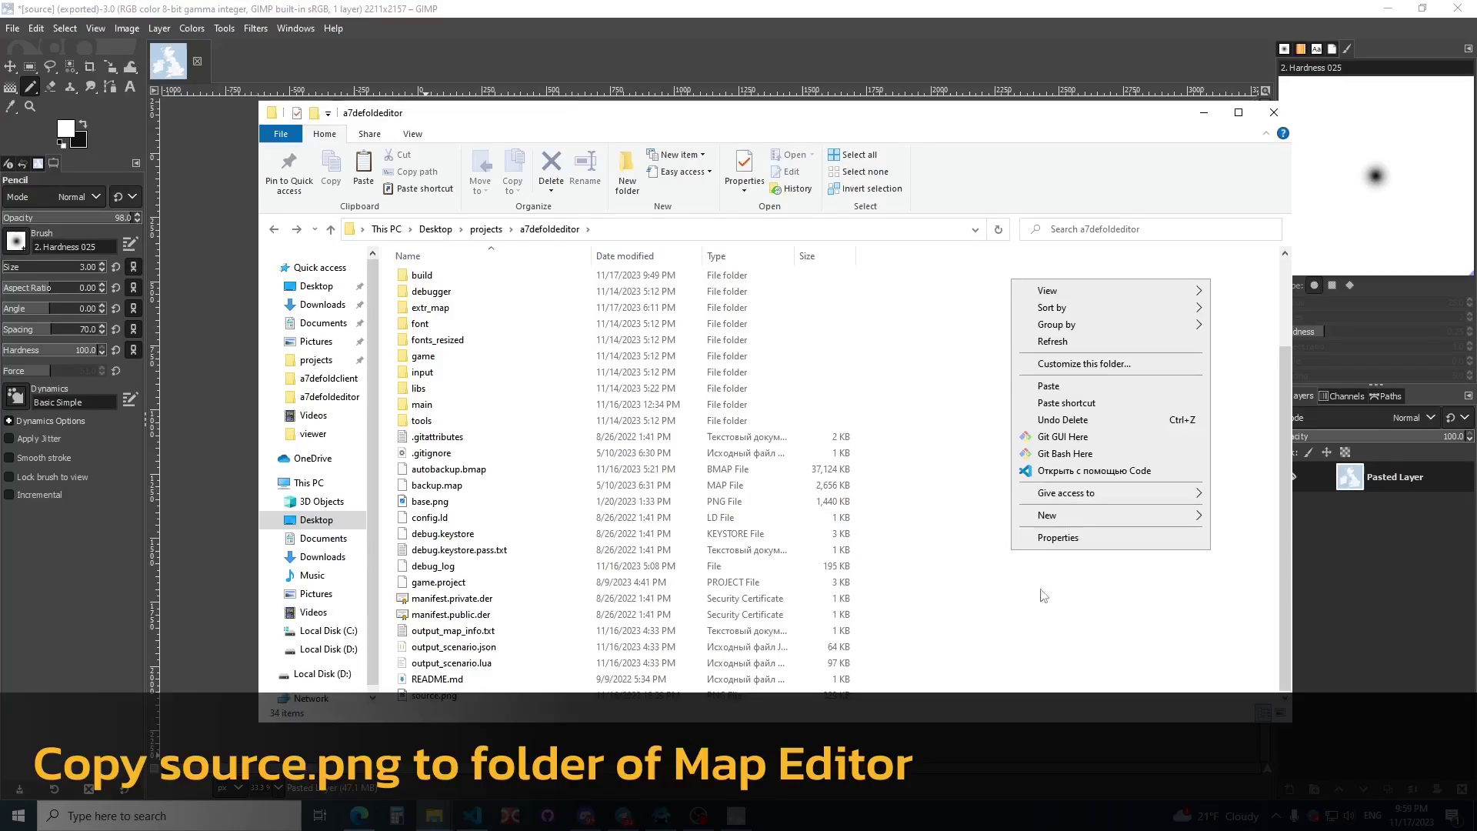
pyautogui.click(1076, 390)
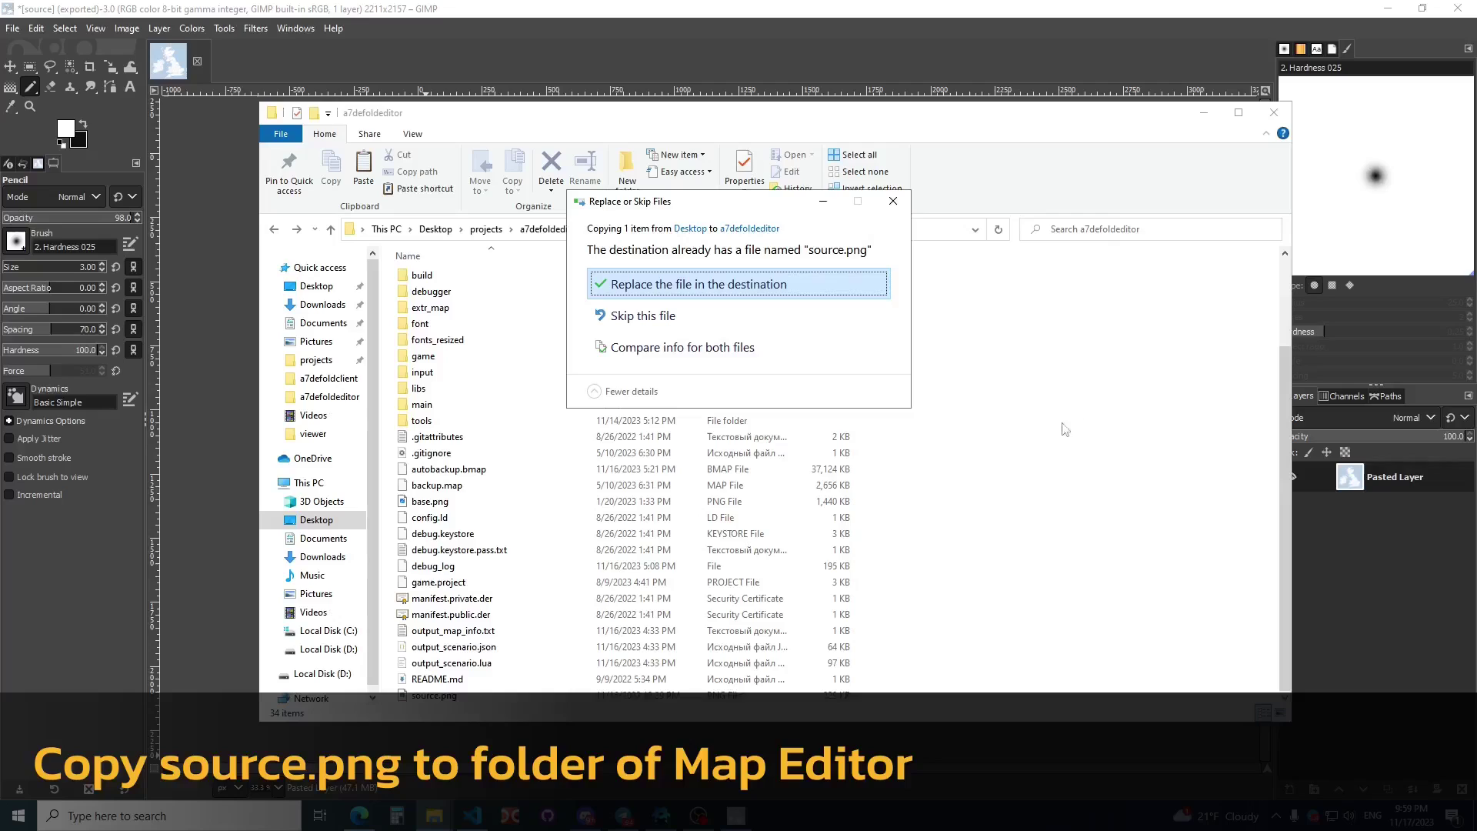
pyautogui.click(740, 291)
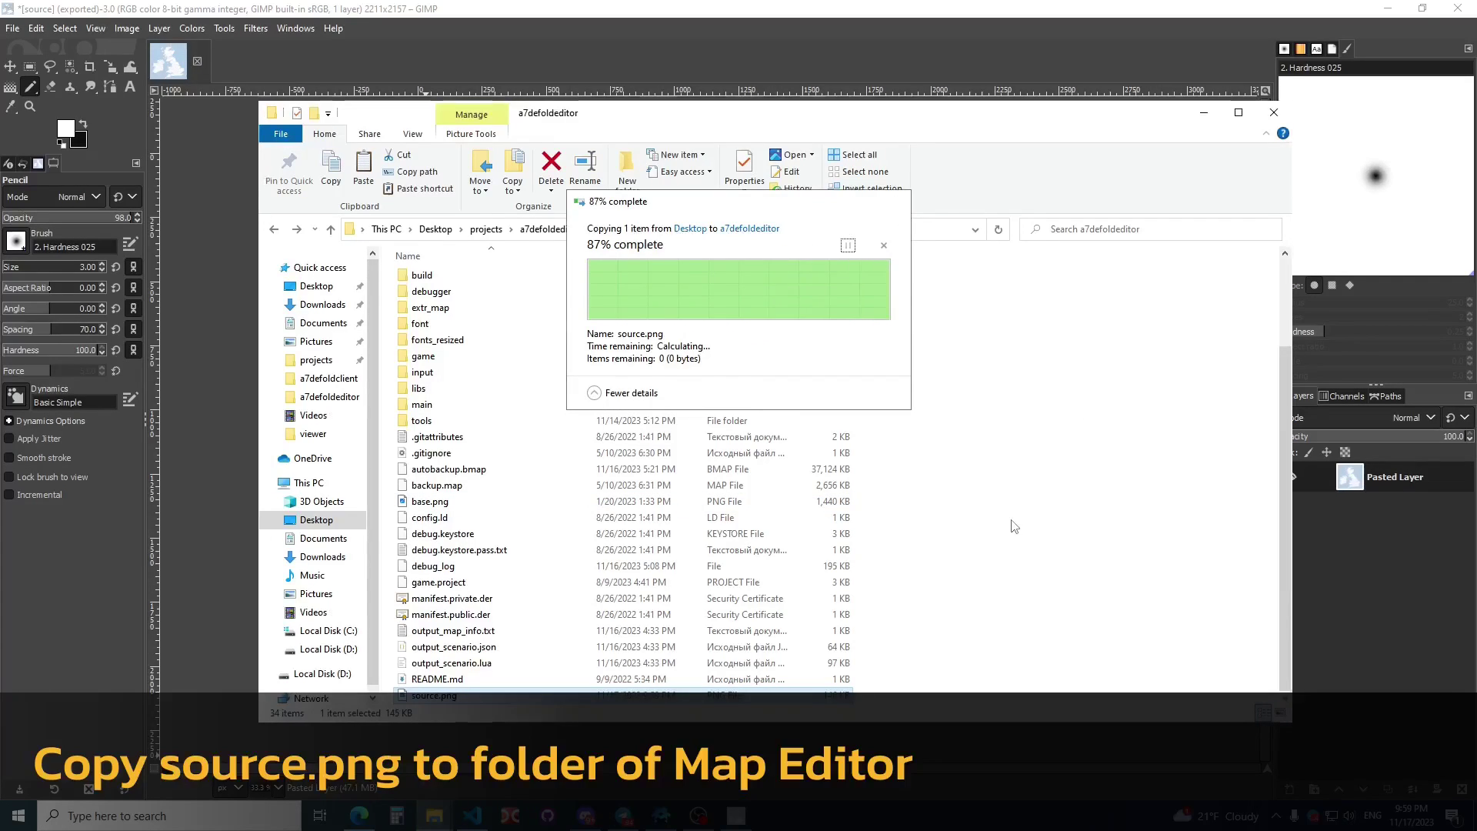
# - Switch to the Warnament Map Editor, maximize its window and open the Map Creator
pyautogui.click(660, 815)
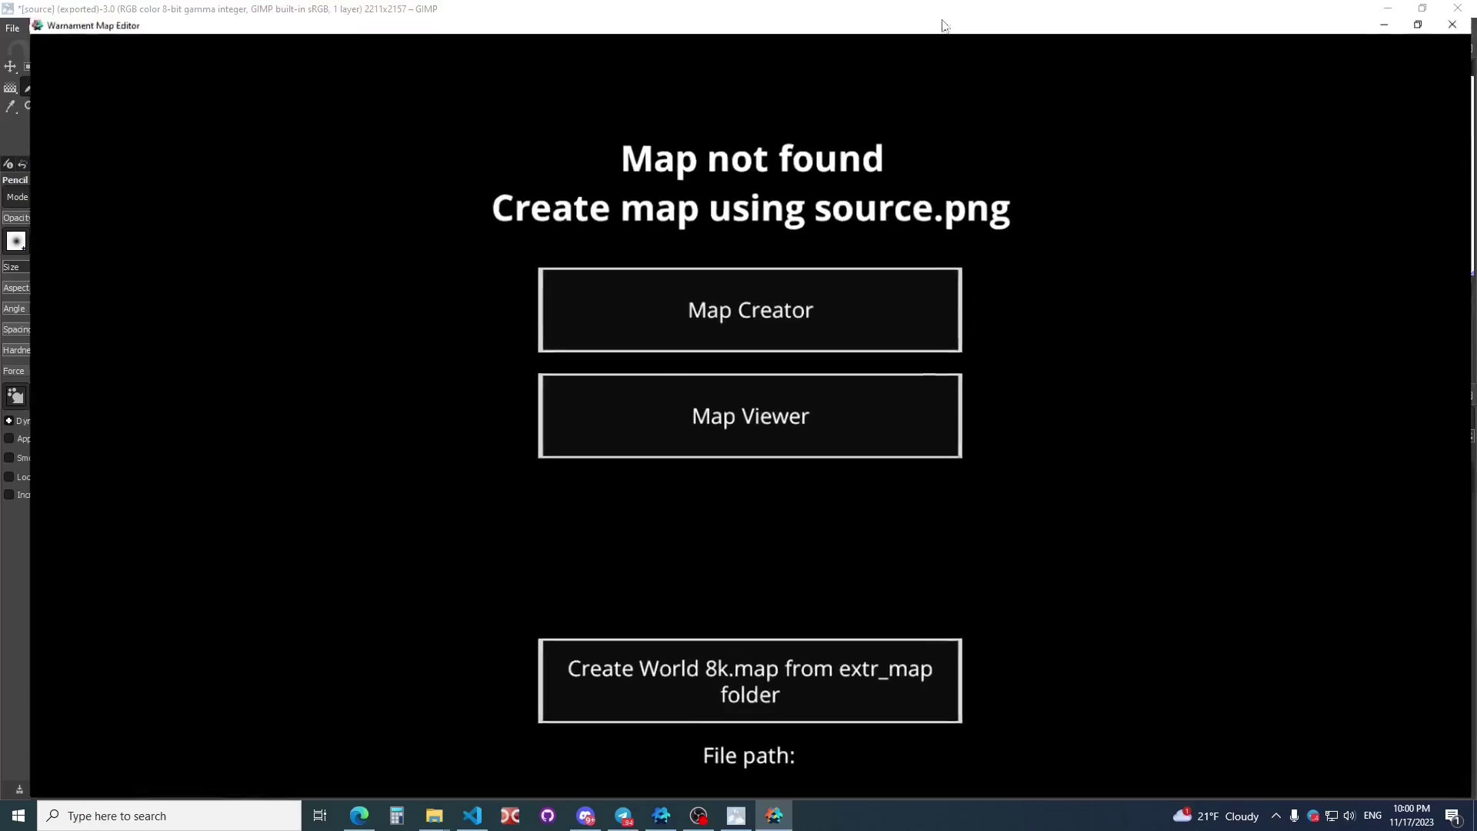
pyautogui.click(938, 12)
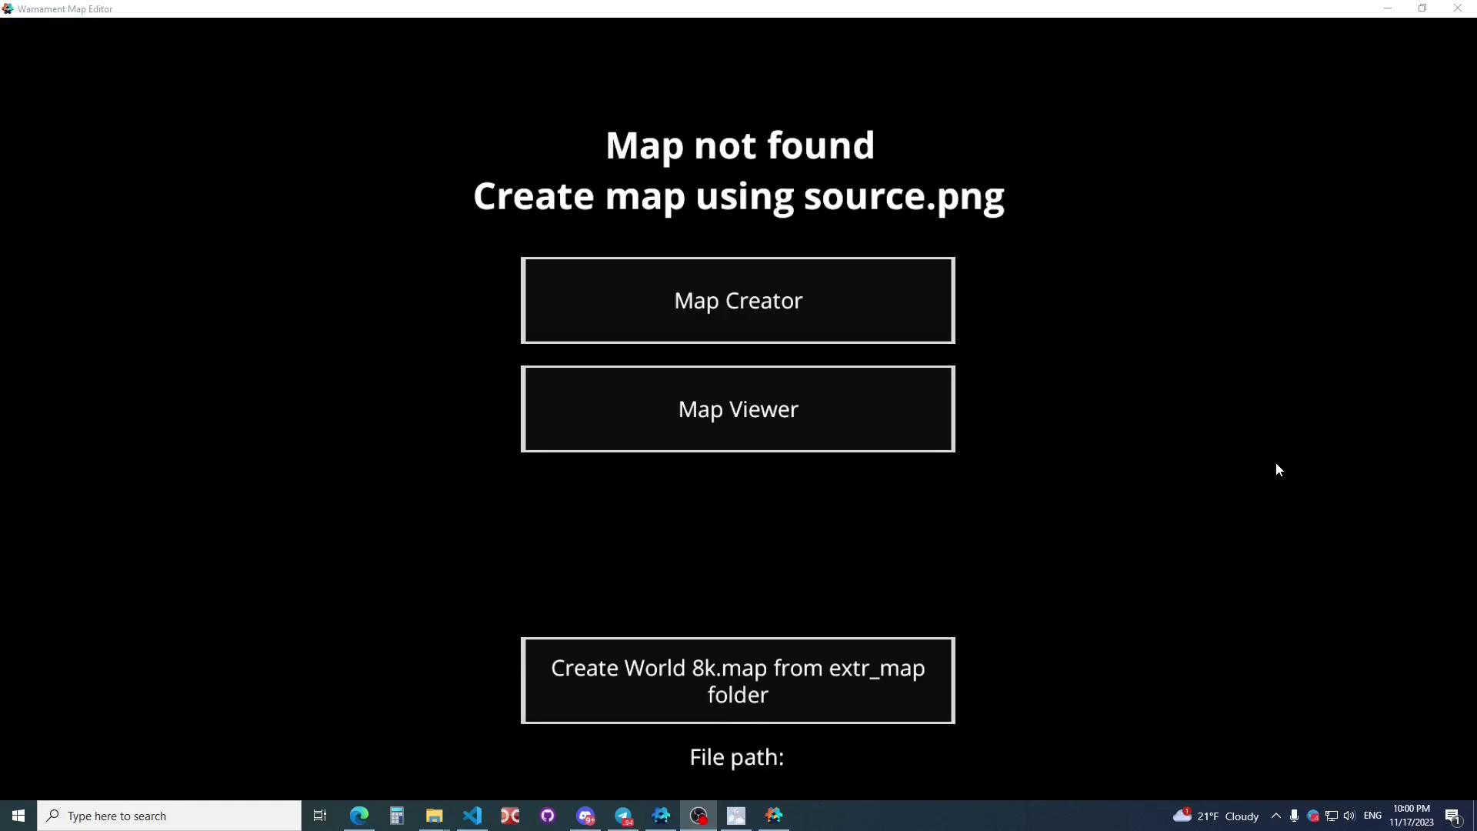
pyautogui.click(892, 320)
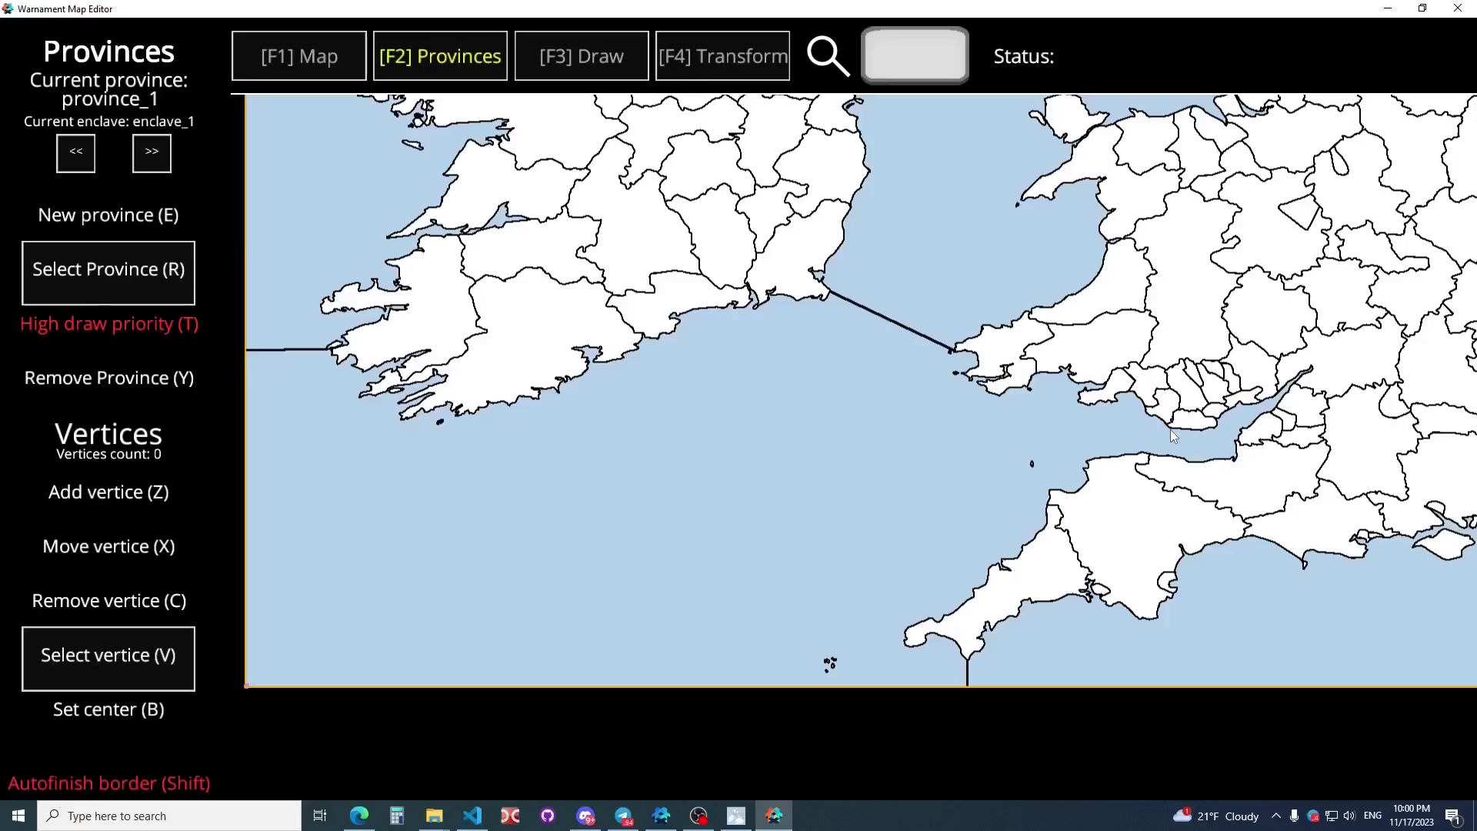
# - Look over the loaded British Isles map and its province and sea borders
pyautogui.scroll(-10, 1170, 429)
pyautogui.moveTo(1281, 258); pyautogui.dragTo(1070, 366, button='middle')
pyautogui.scroll(7, 737, 473)
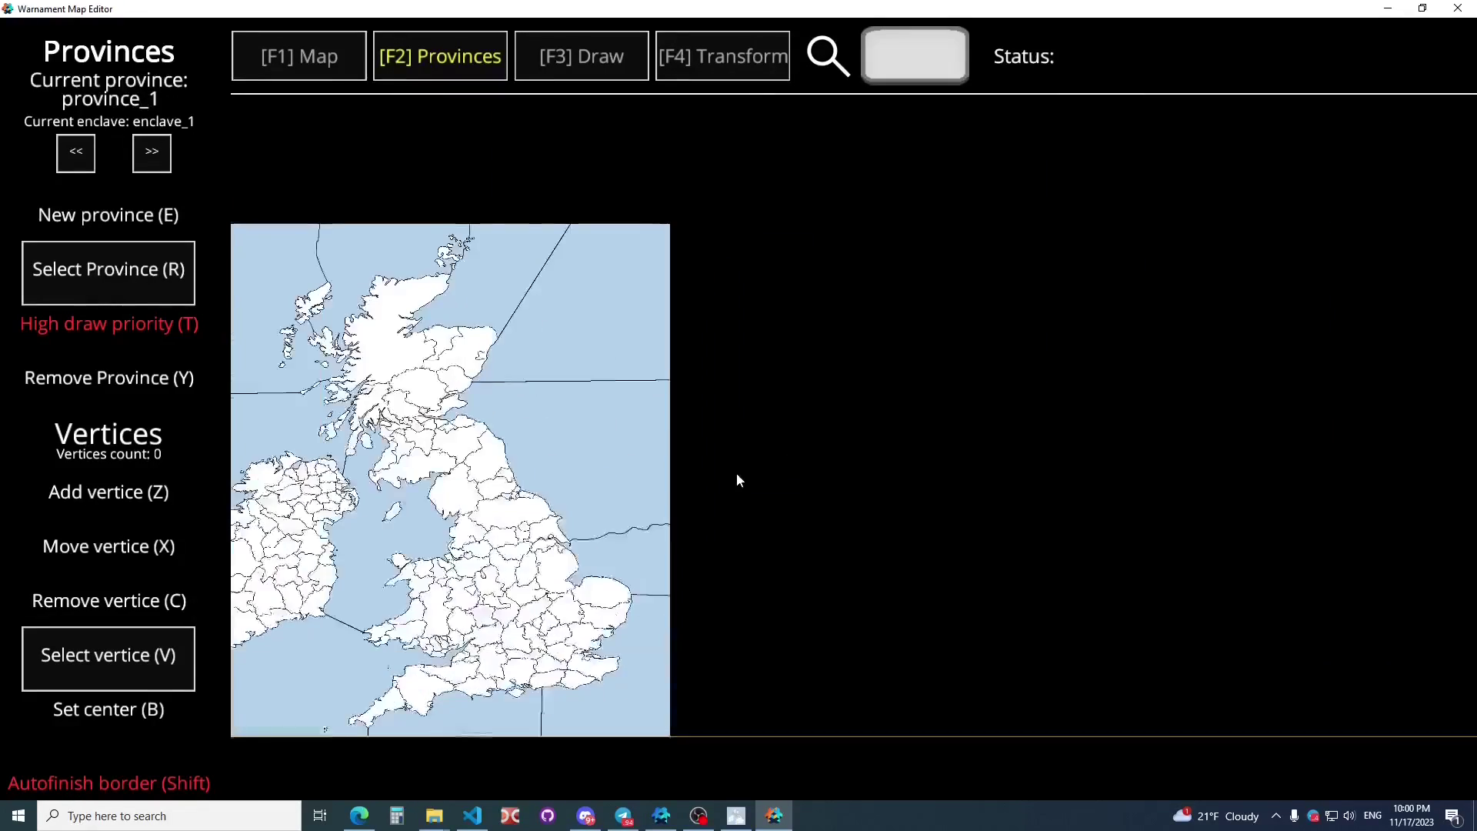
pyautogui.moveTo(938, 410); pyautogui.dragTo(1119, 347, button='middle')
pyautogui.moveTo(827, 373); pyautogui.dragTo(1116, 248, button='middle')
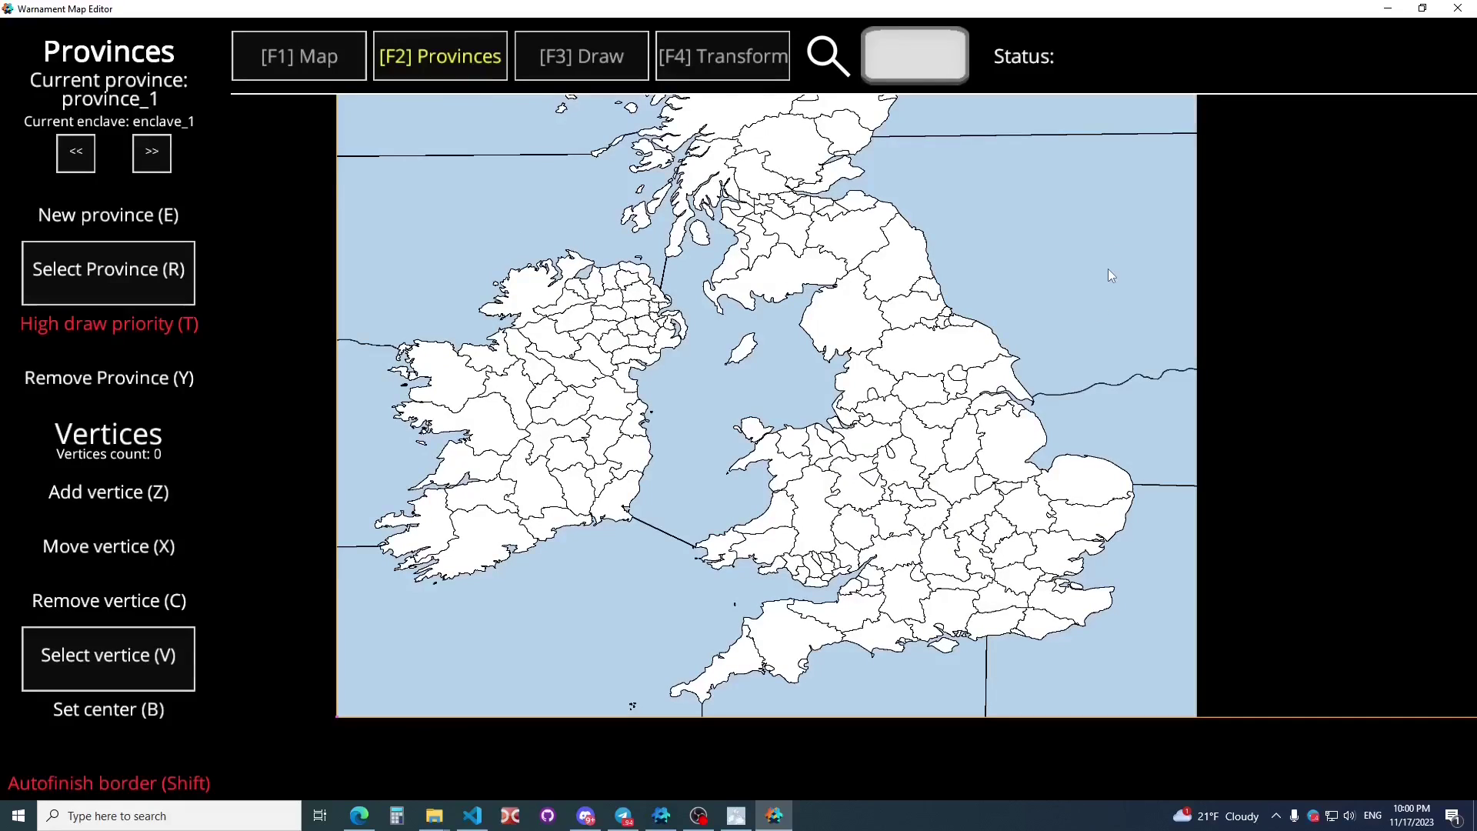
pyautogui.moveTo(680, 274); pyautogui.dragTo(660, 309, button='middle')
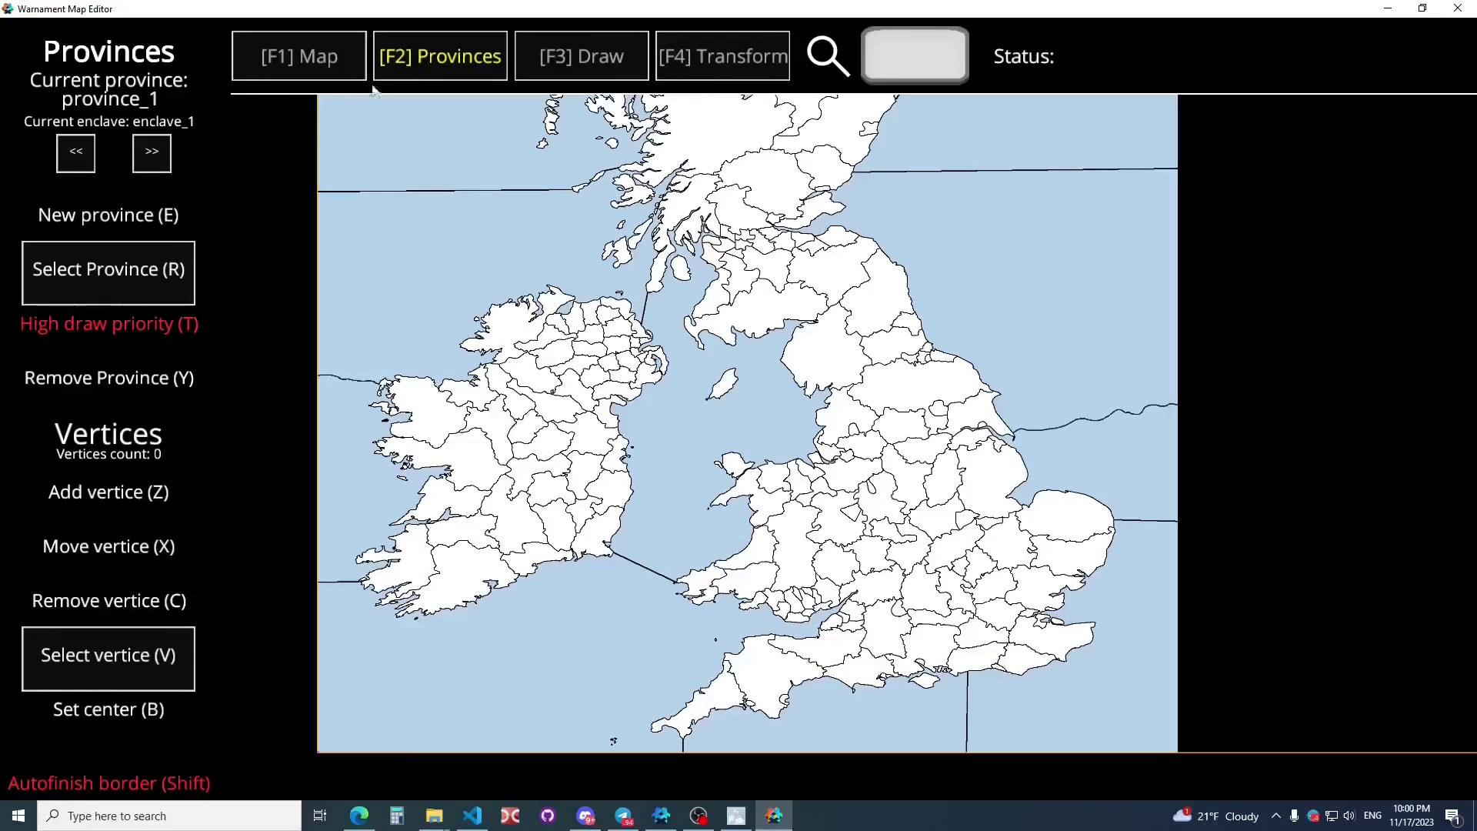
# - Set the map name to British Isles in the map settings
pyautogui.click(330, 60)
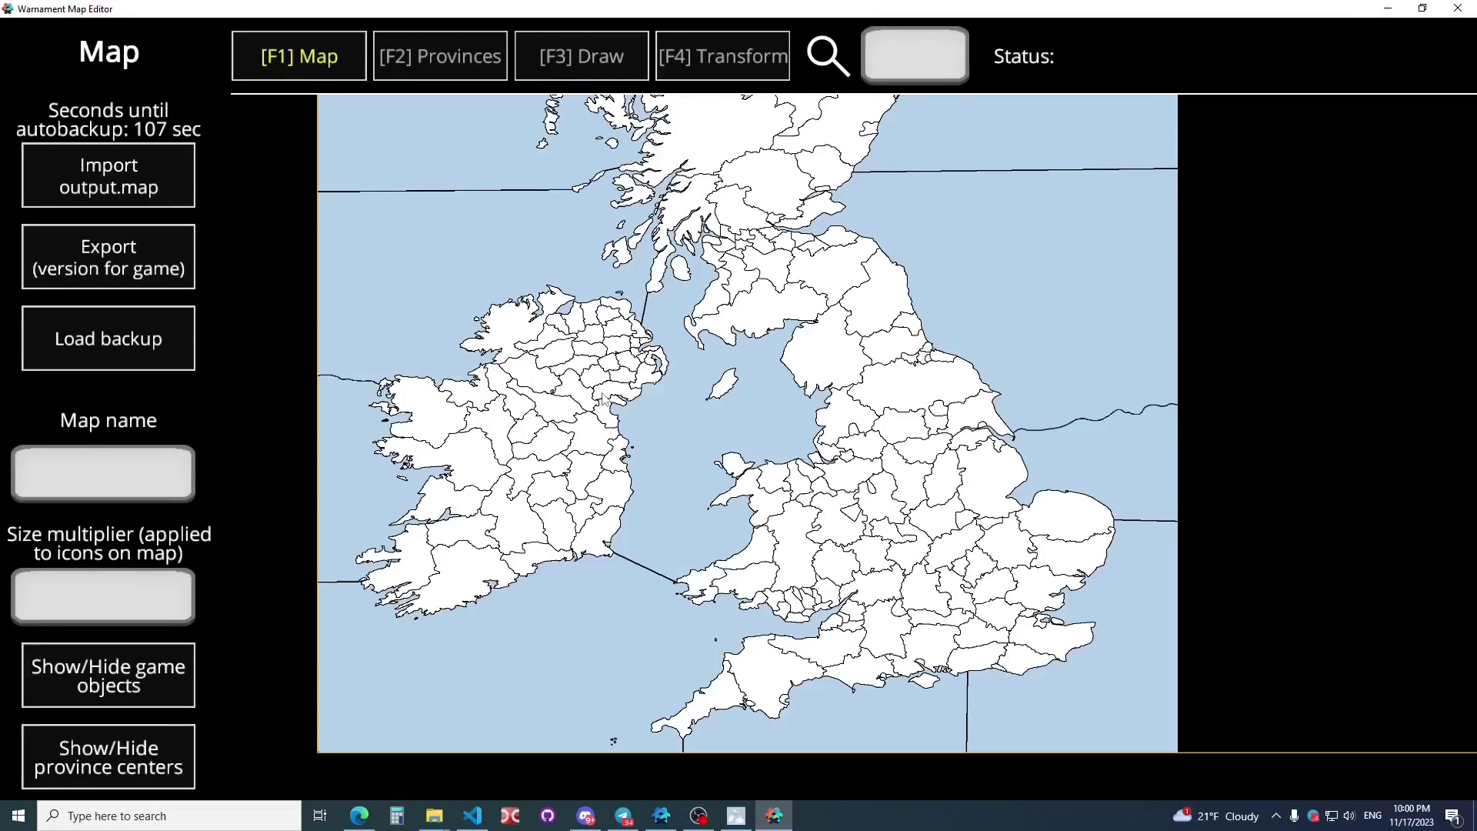
pyautogui.click(158, 468)
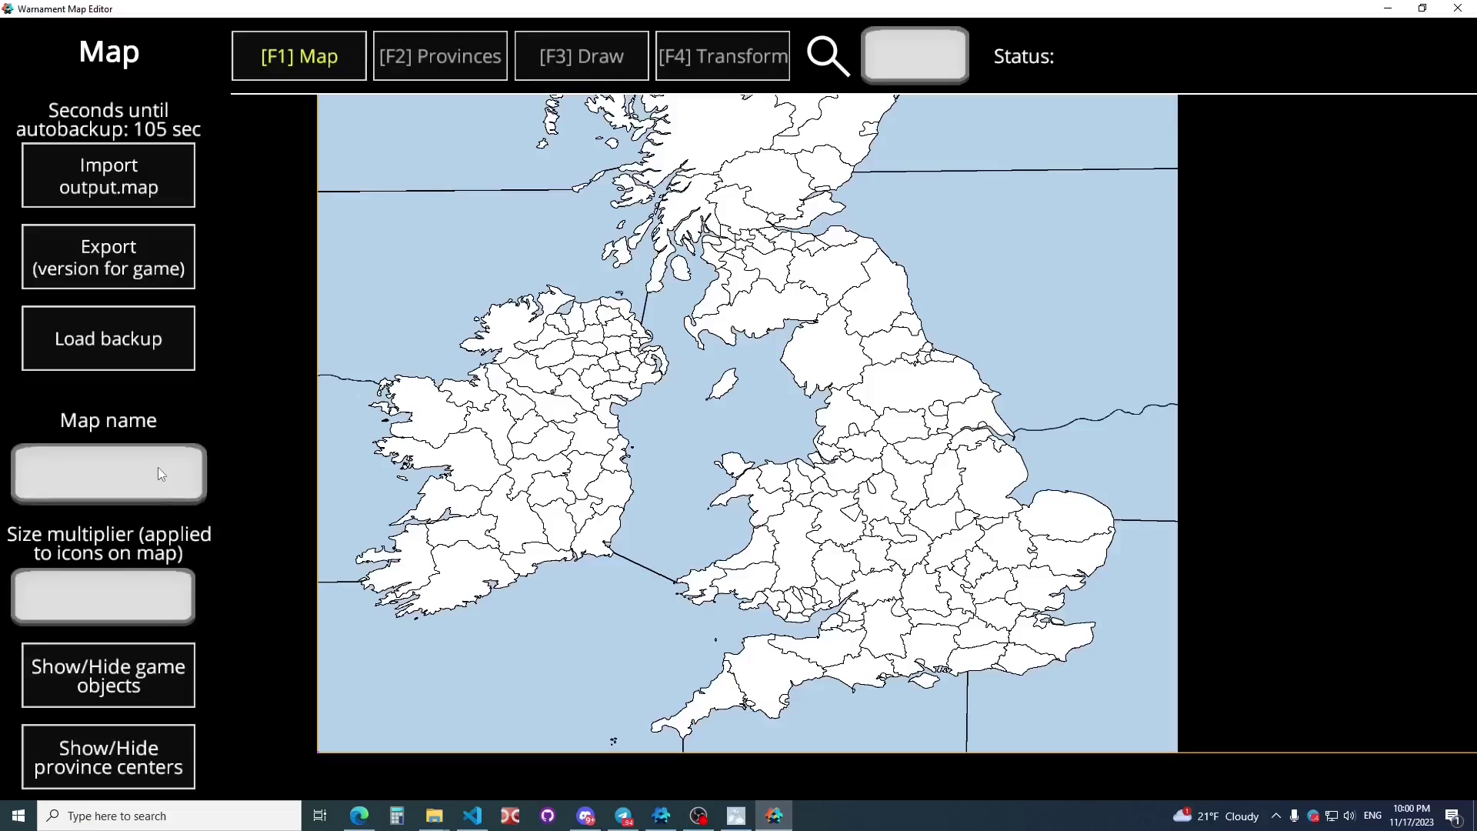
pyautogui.write('British Isles')
pyautogui.moveTo(681, 286); pyautogui.dragTo(626, 433)
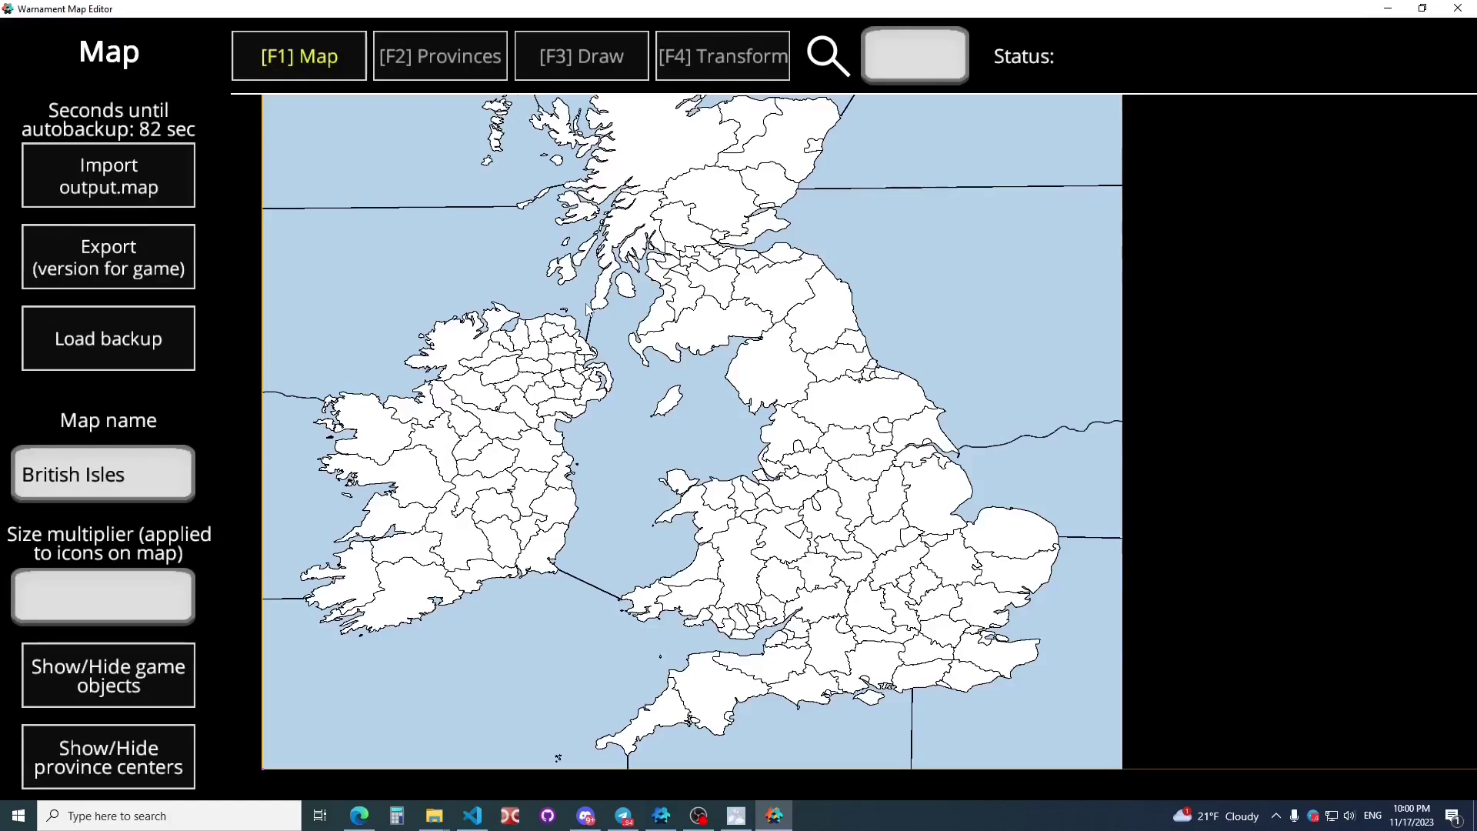
# - Start a new province in southwestern Ireland and place border vertices along the peninsula's southern coast, from its western tip to the inlet's inner end
pyautogui.press('F2')
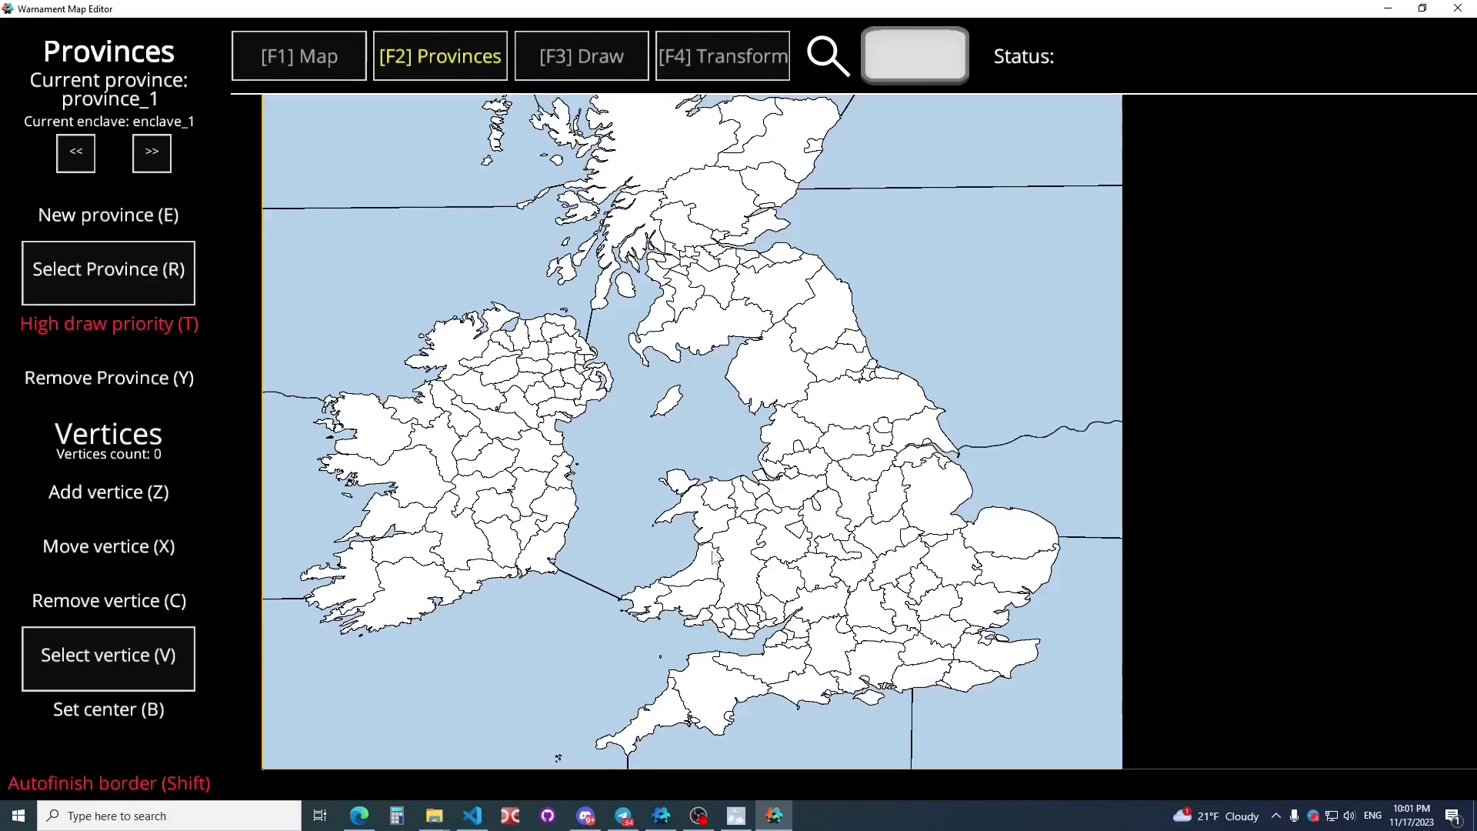
pyautogui.click(159, 232)
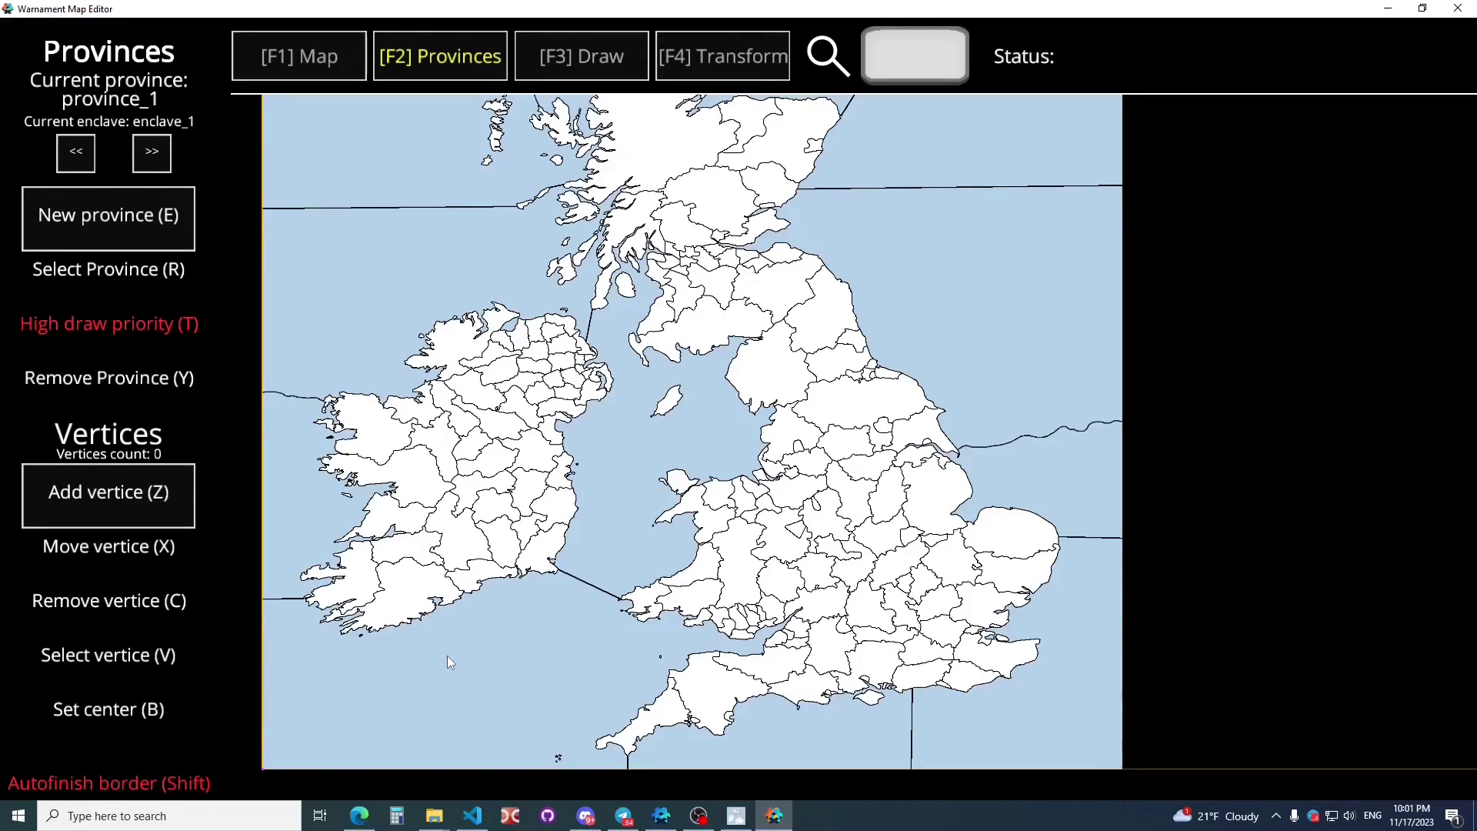
pyautogui.scroll(5, 446, 655)
pyautogui.scroll(-3, 958, 554)
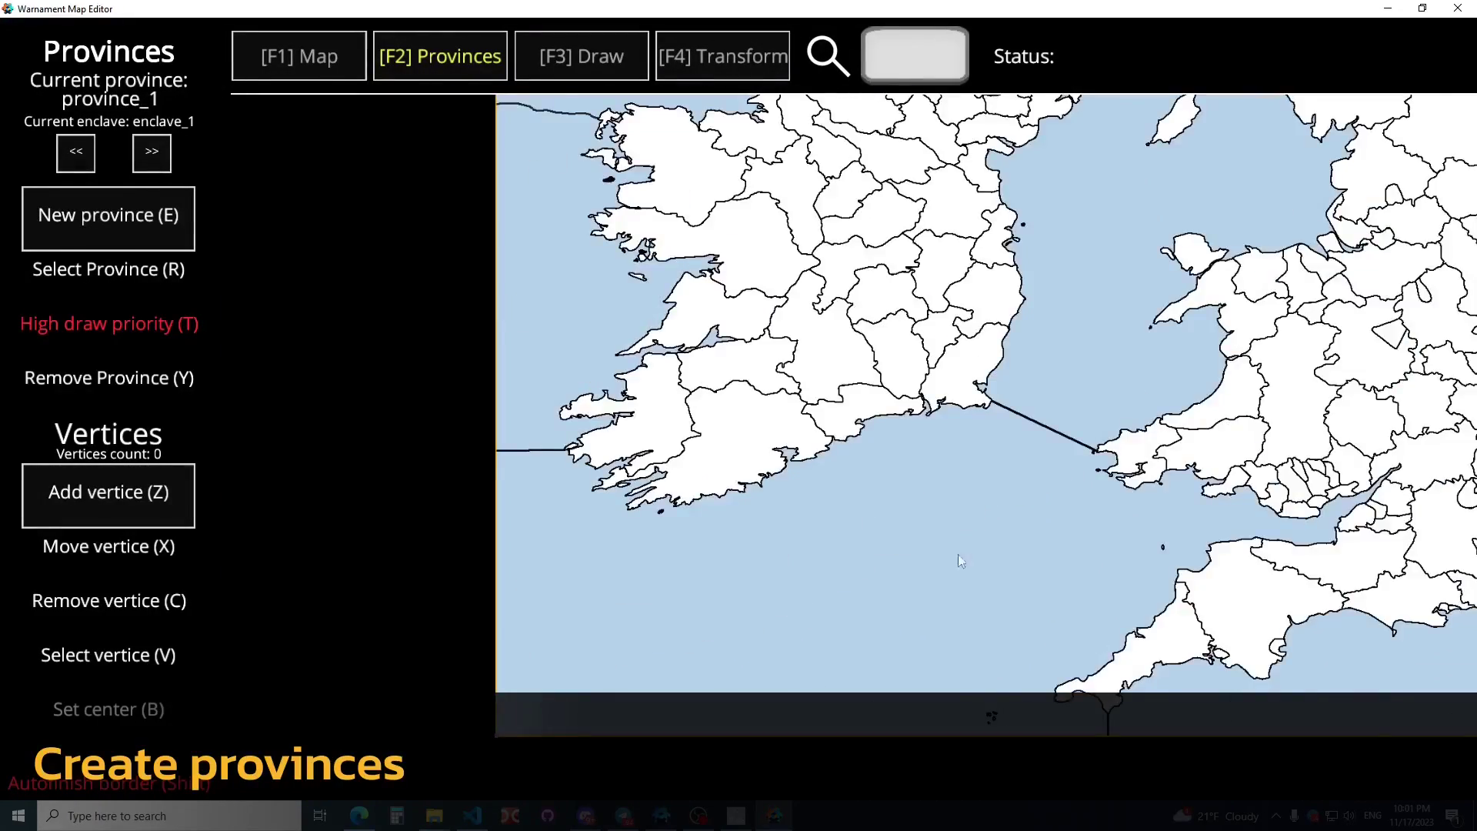
pyautogui.scroll(5, 665, 511)
pyautogui.click(493, 624)
pyautogui.click(535, 613)
pyautogui.click(552, 619)
pyautogui.click(593, 596)
pyautogui.click(647, 580)
pyautogui.click(680, 572)
pyautogui.click(732, 567)
pyautogui.click(757, 550)
pyautogui.click(781, 542)
pyautogui.click(798, 542)
pyautogui.click(801, 566)
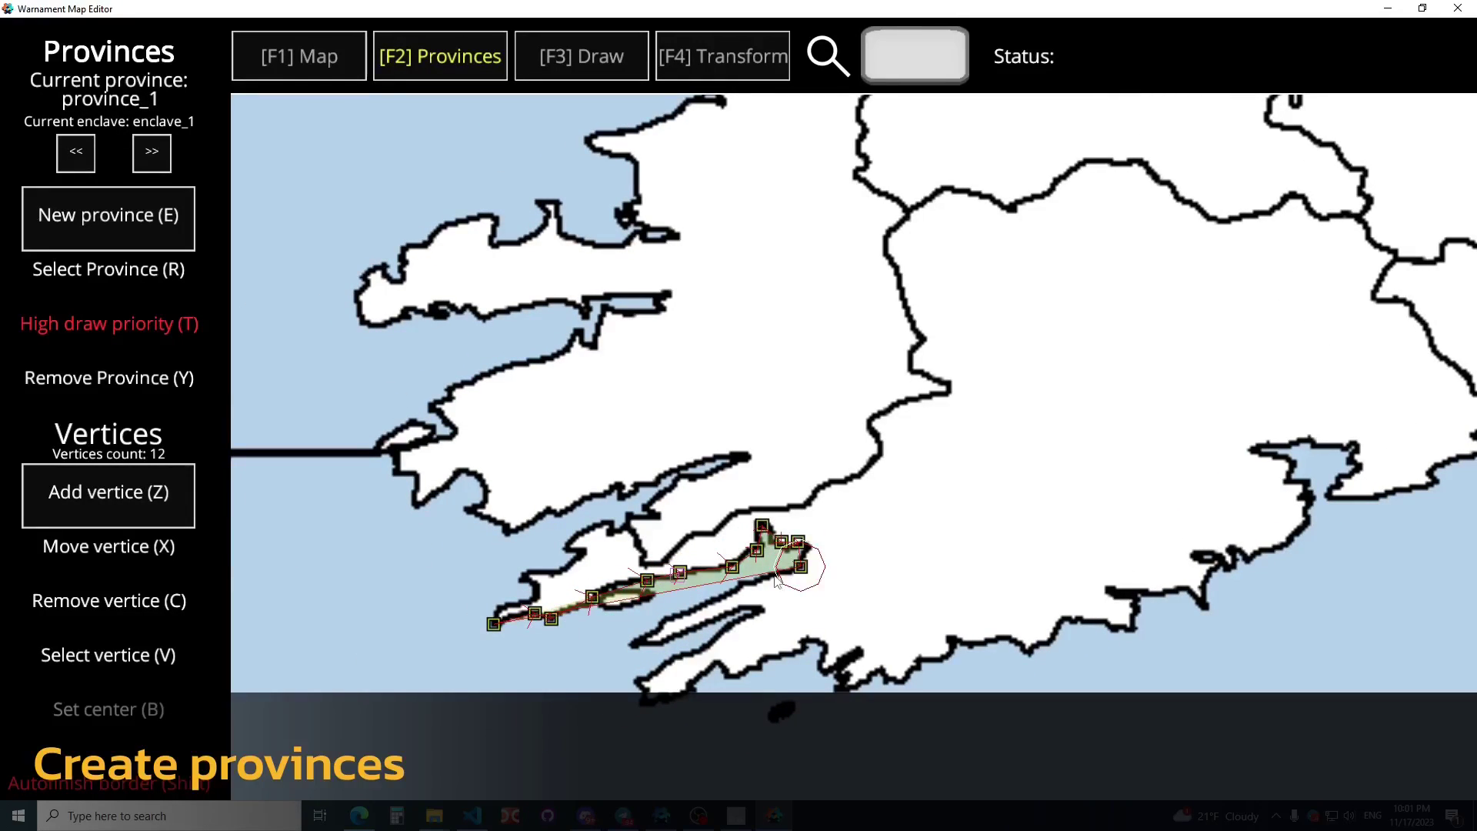